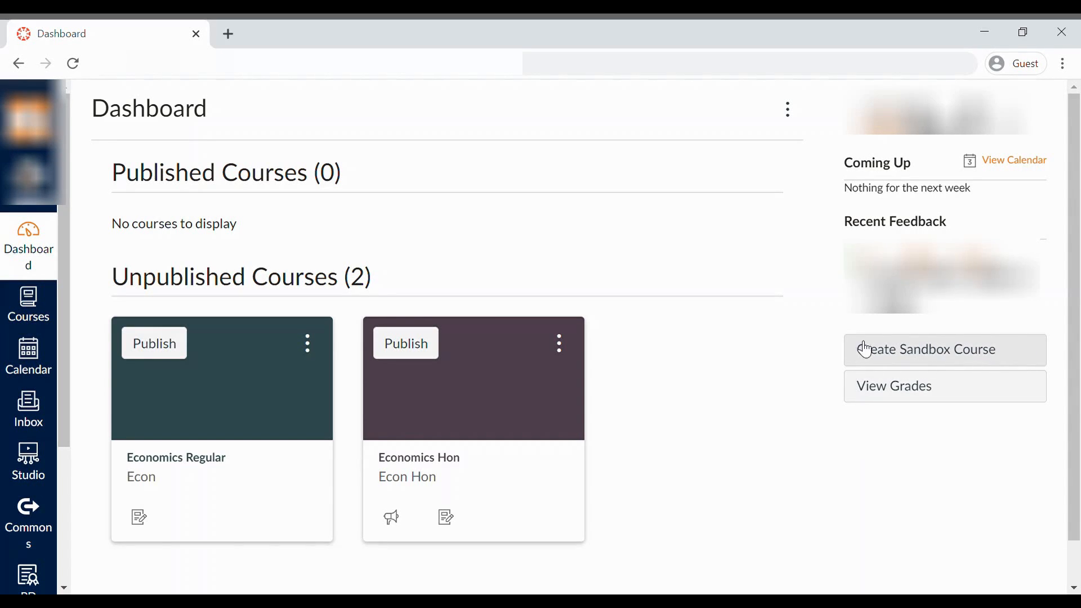
Create a sandbox course named "Practice Course" with the short name "practice" and the Private (Copyrighted) license.
click(898, 354)
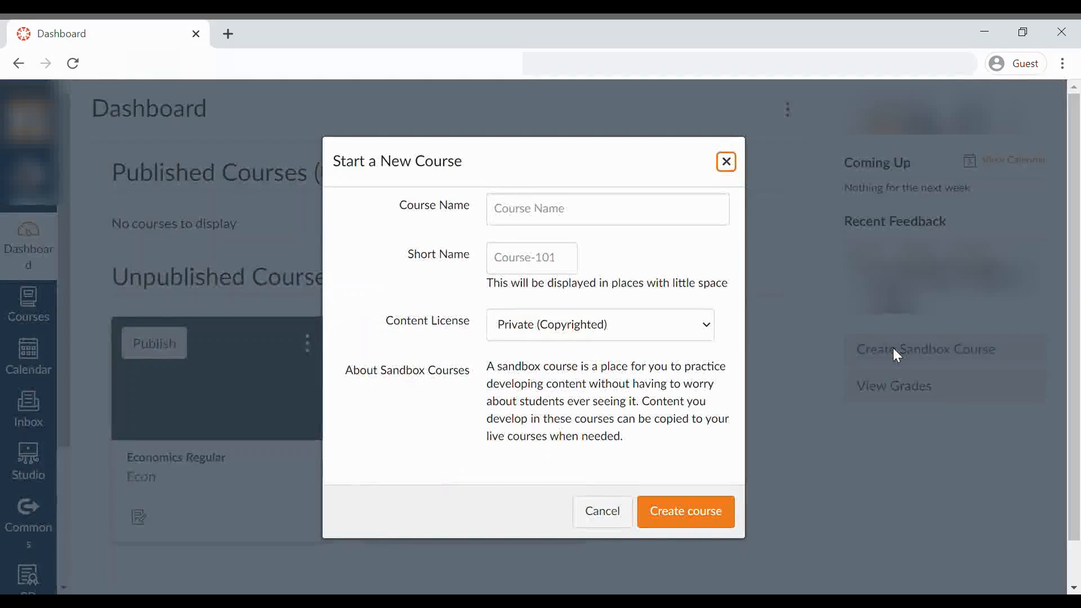
click(617, 225)
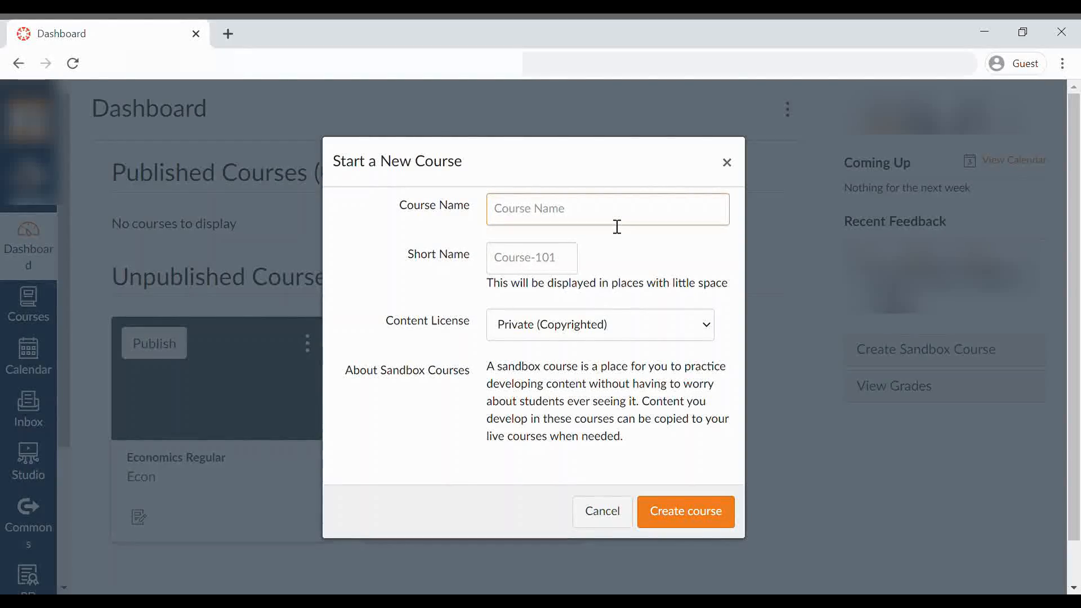
text(d)
key(BackSpace)
text(Practice Course)
click(545, 271)
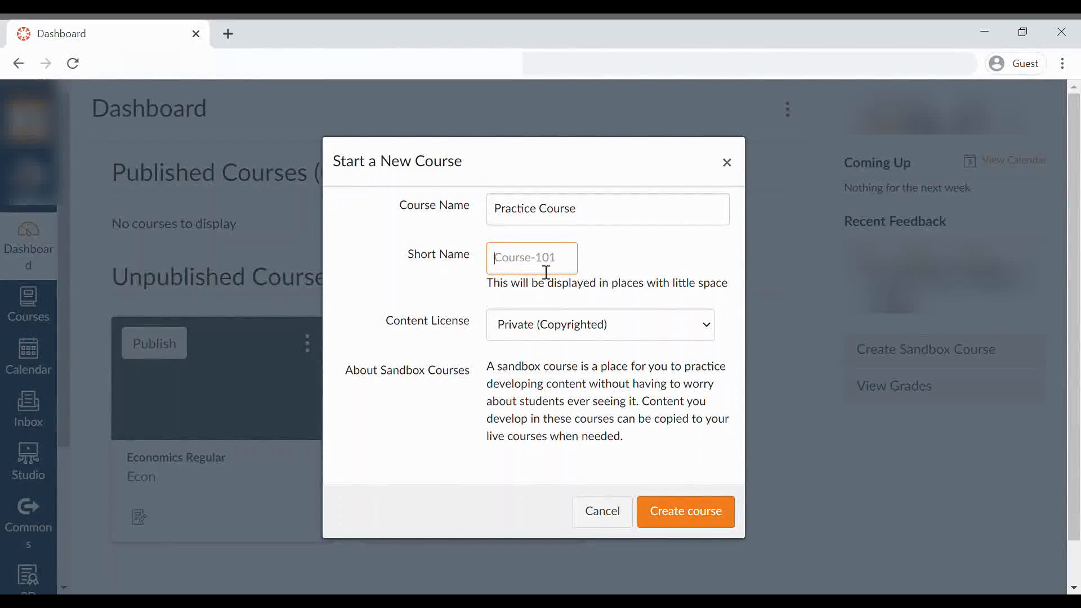
text(practice)
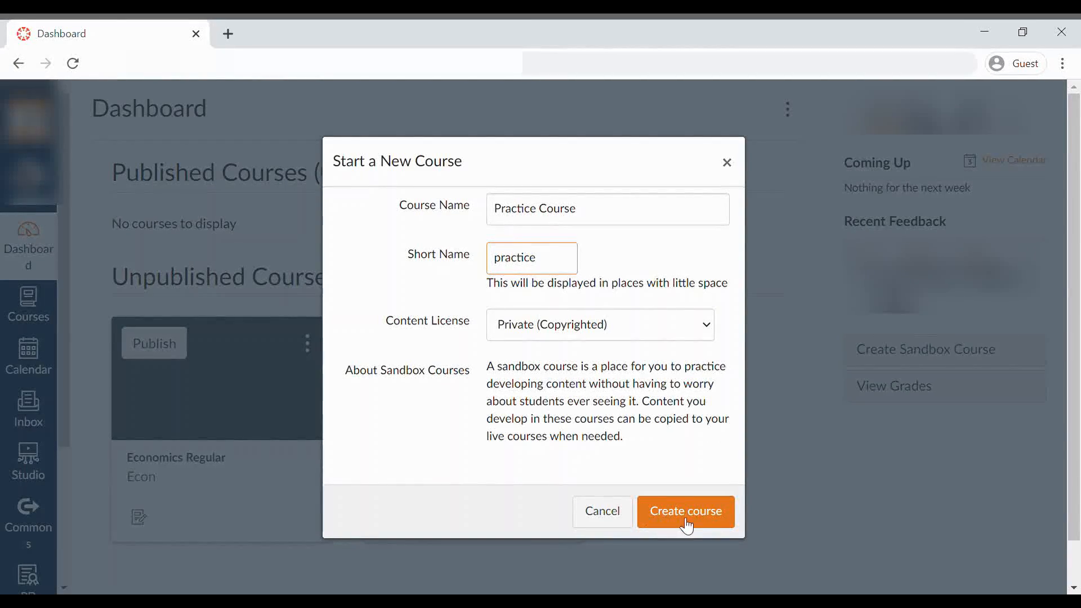
click(720, 522)
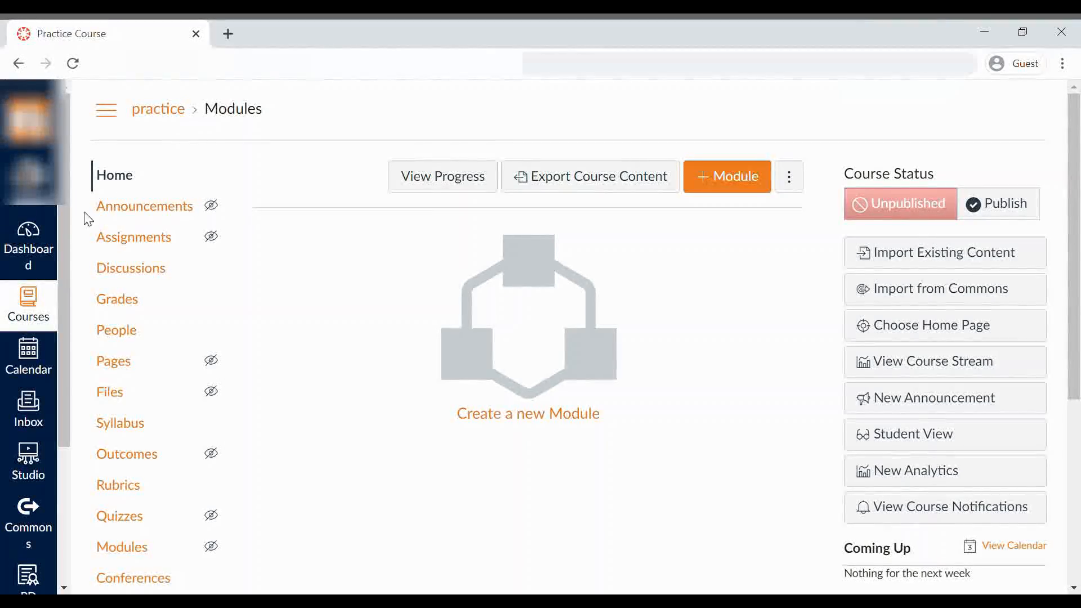
Return to the dashboard and open Practice Course from the unpublished courses.
click(22, 258)
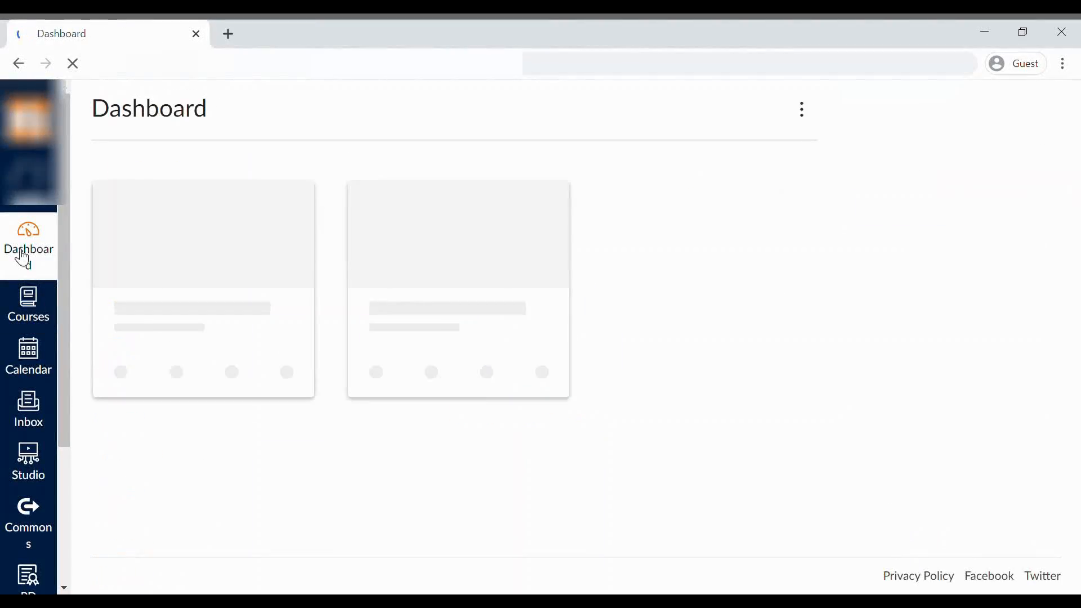
scroll(340, 303, down, 2)
scroll(342, 304, down, 3)
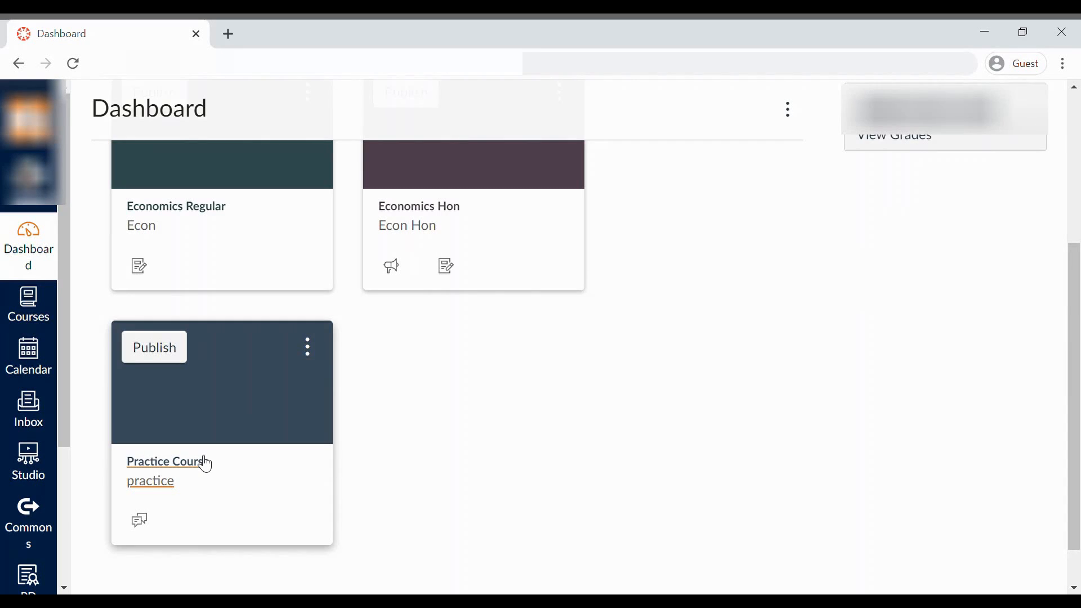
click(163, 469)
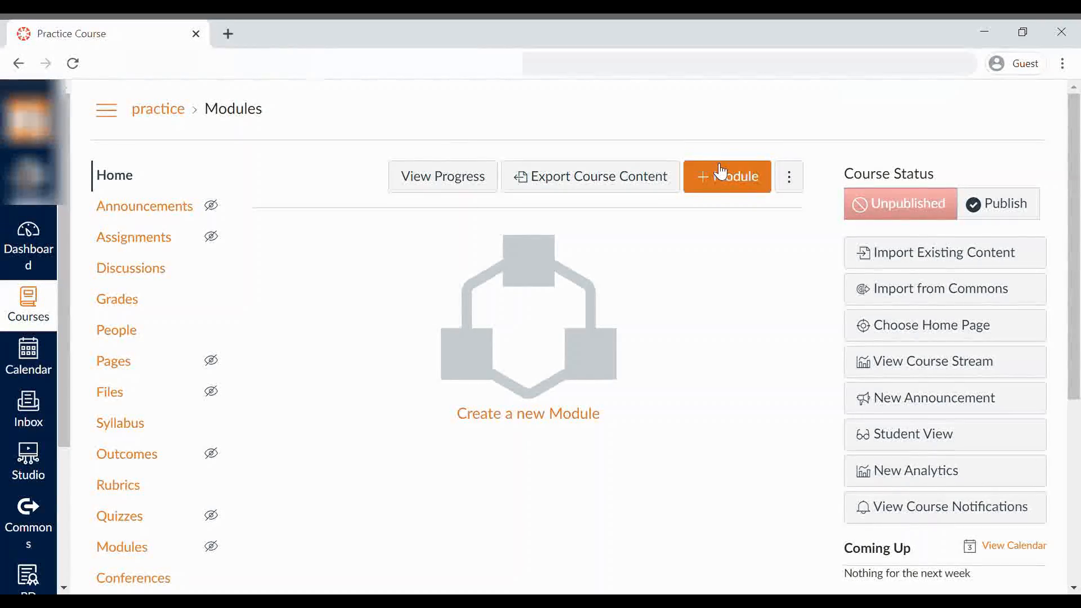
Add a module named "Unit 1" to the course.
click(717, 184)
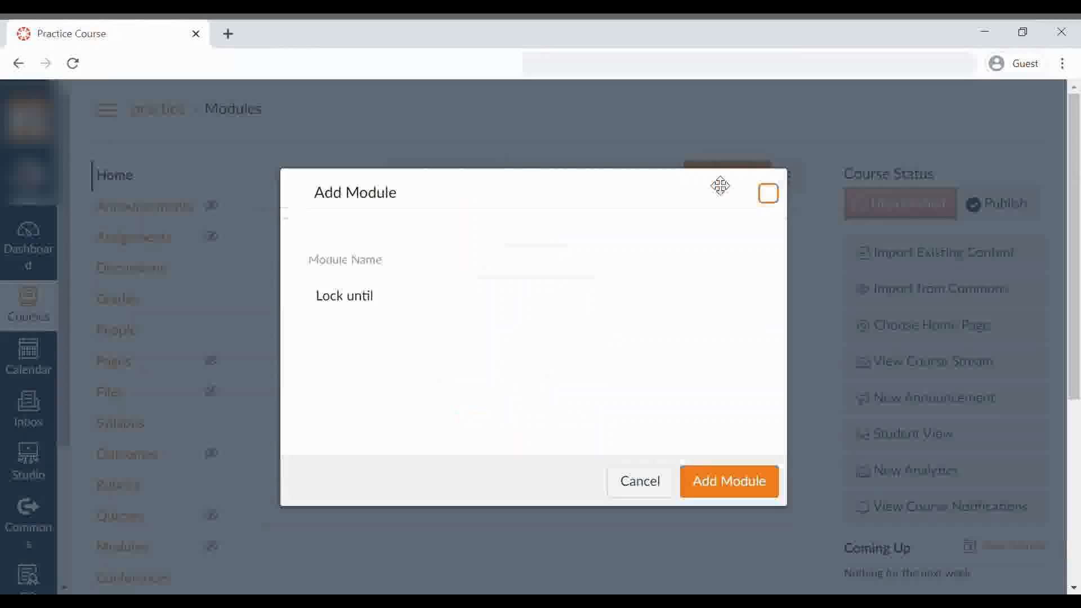
click(593, 272)
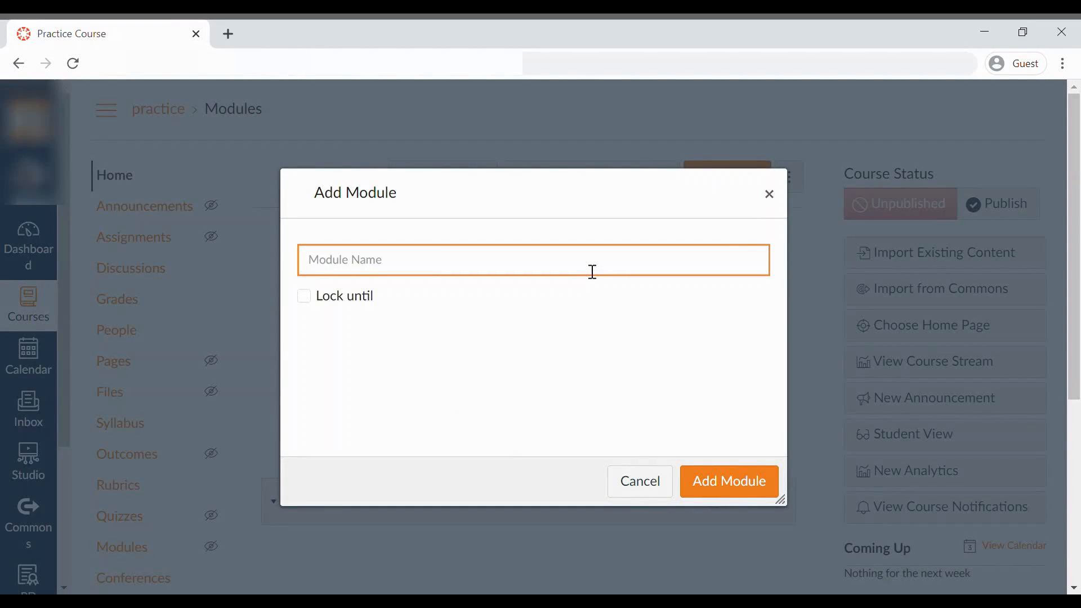
text(Unit)
click(731, 494)
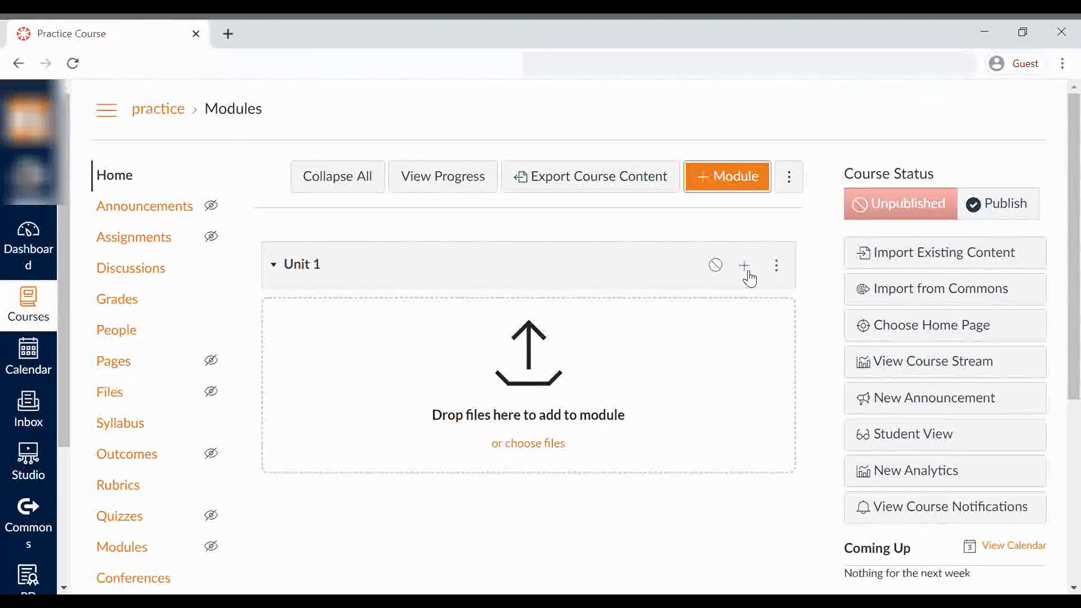
Add a new assignment named "Unit 1 assignment 1" to the Unit 1 module without indentation.
click(745, 265)
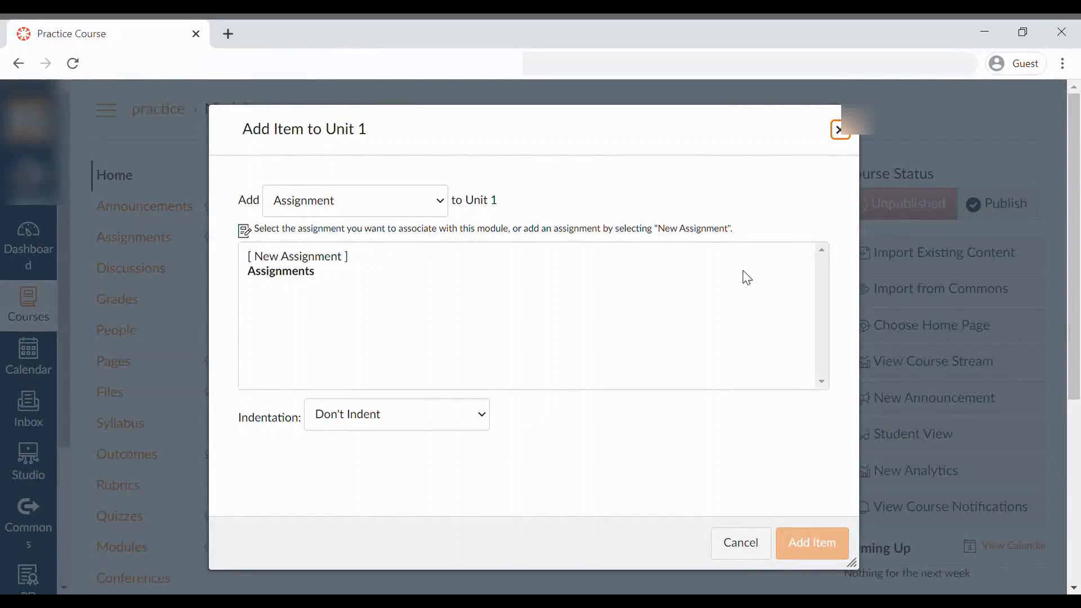
click(746, 278)
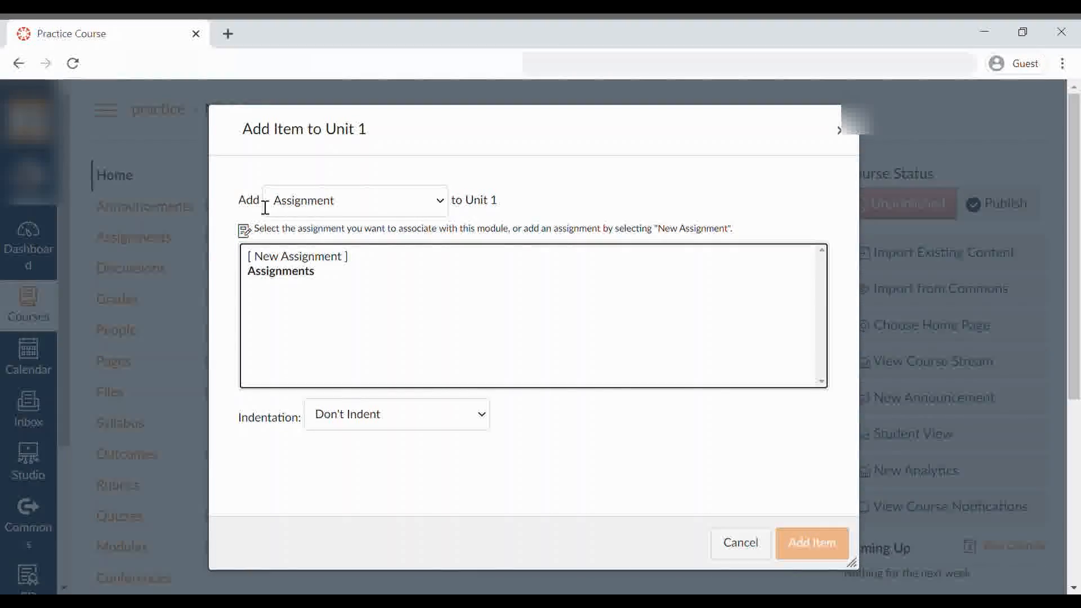
click(440, 203)
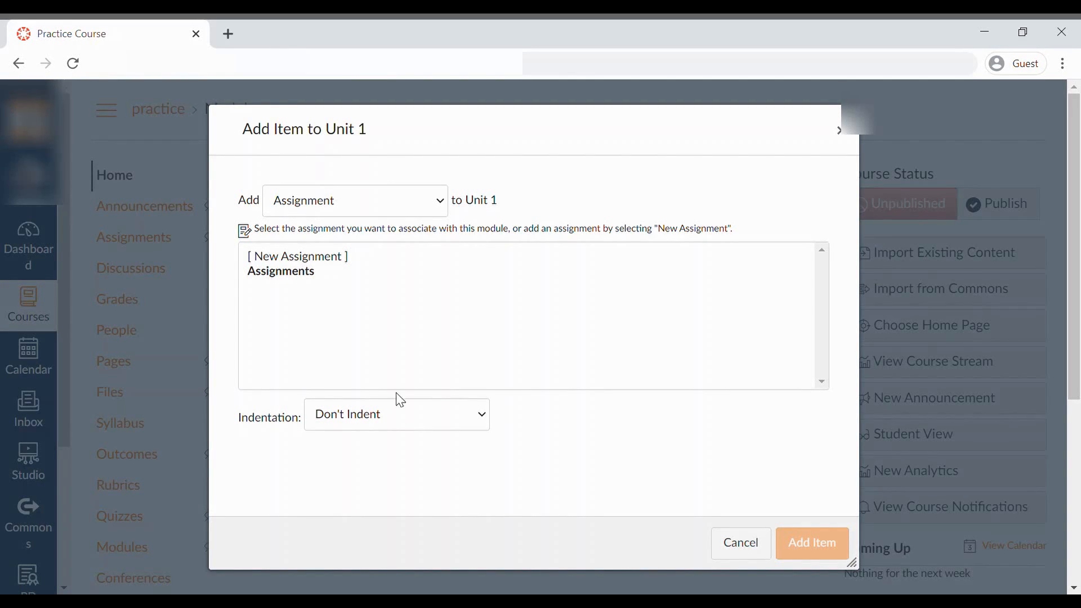
click(324, 231)
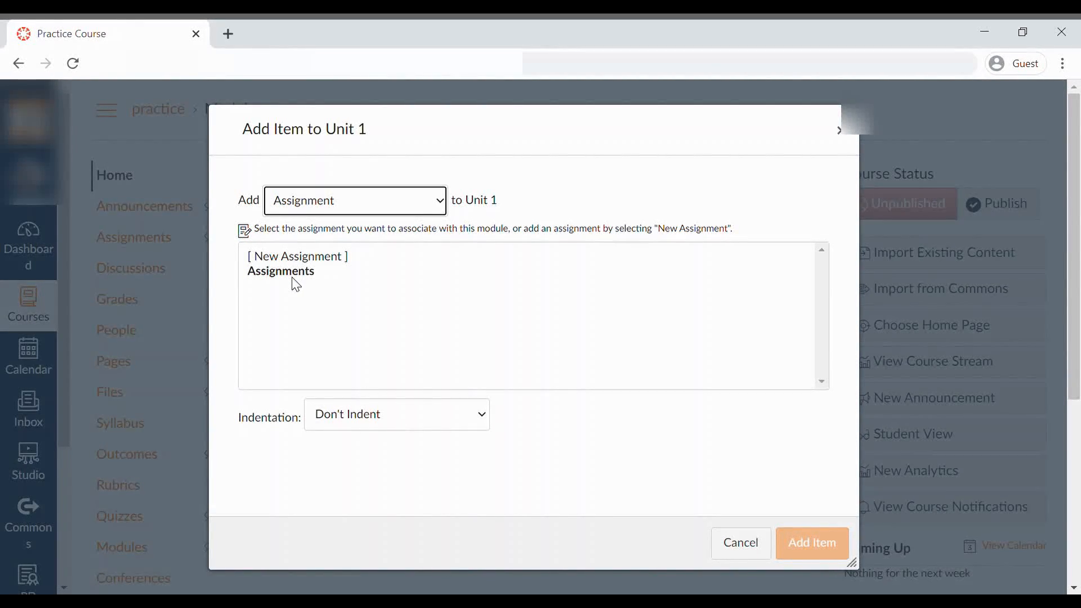
click(260, 257)
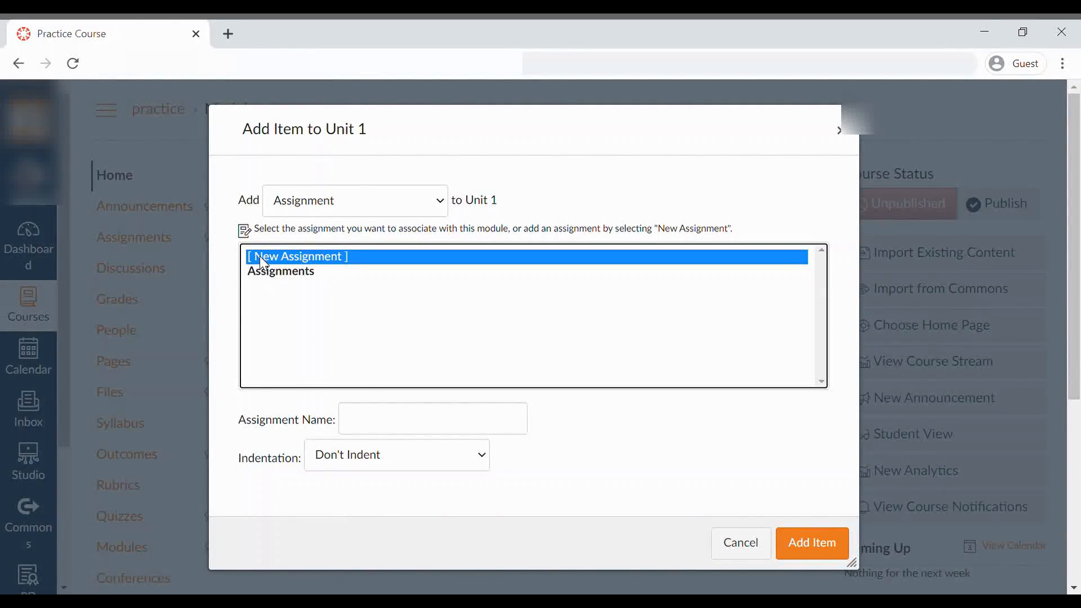
click(392, 432)
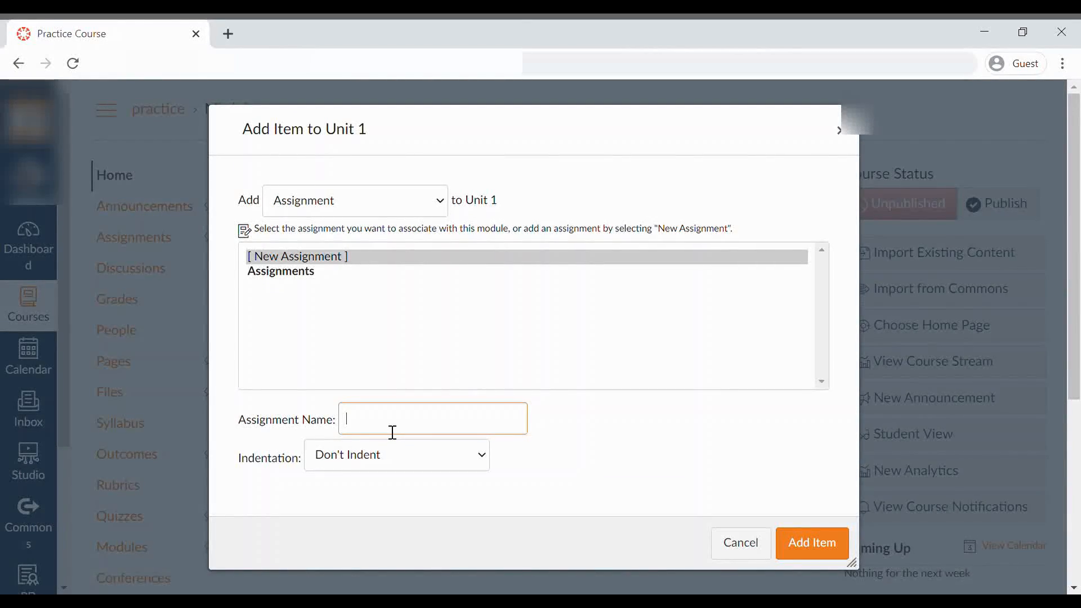
text(Unit 1 assignment 1)
click(329, 455)
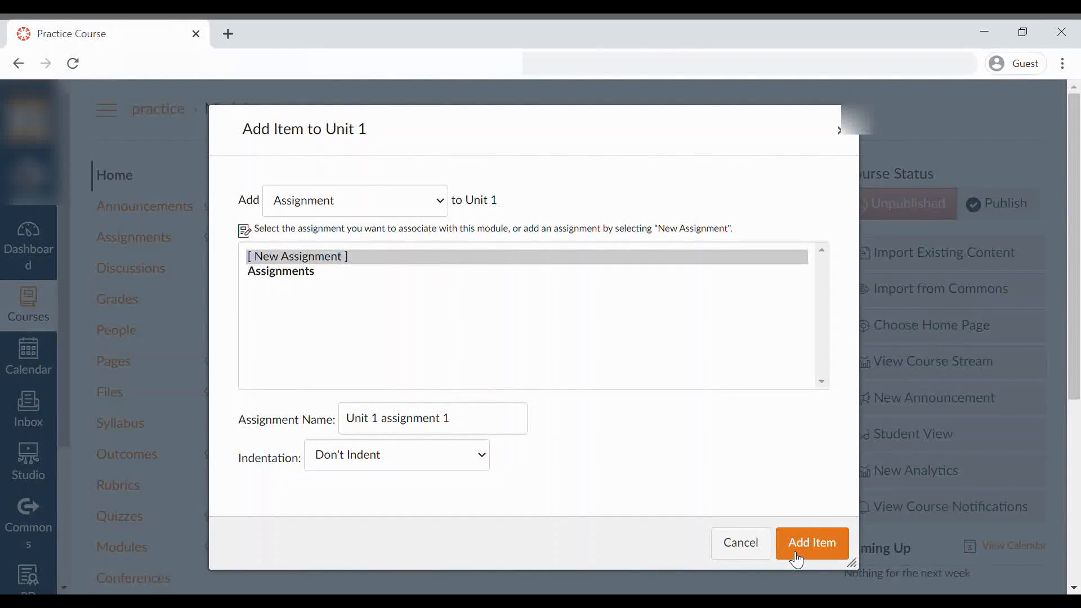
click(832, 557)
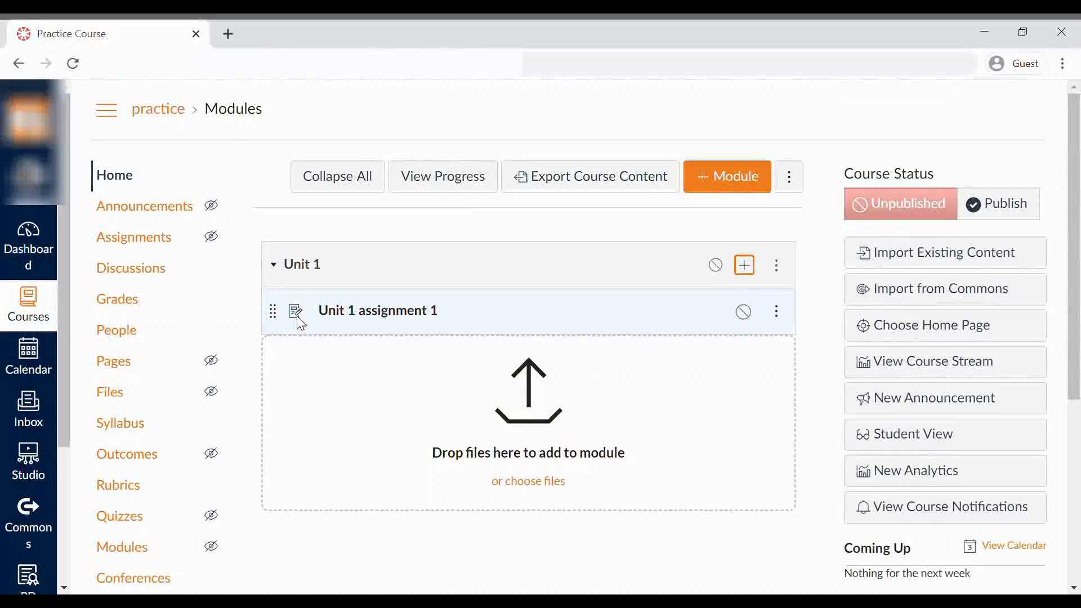
Increase the indent of Unit 1 assignment 1 by two levels in the Unit 1 module.
mouse_move(274, 319)
mouse_down()
mouse_move(284, 315)
mouse_move(281, 345)
mouse_move(281, 315)
mouse_up()
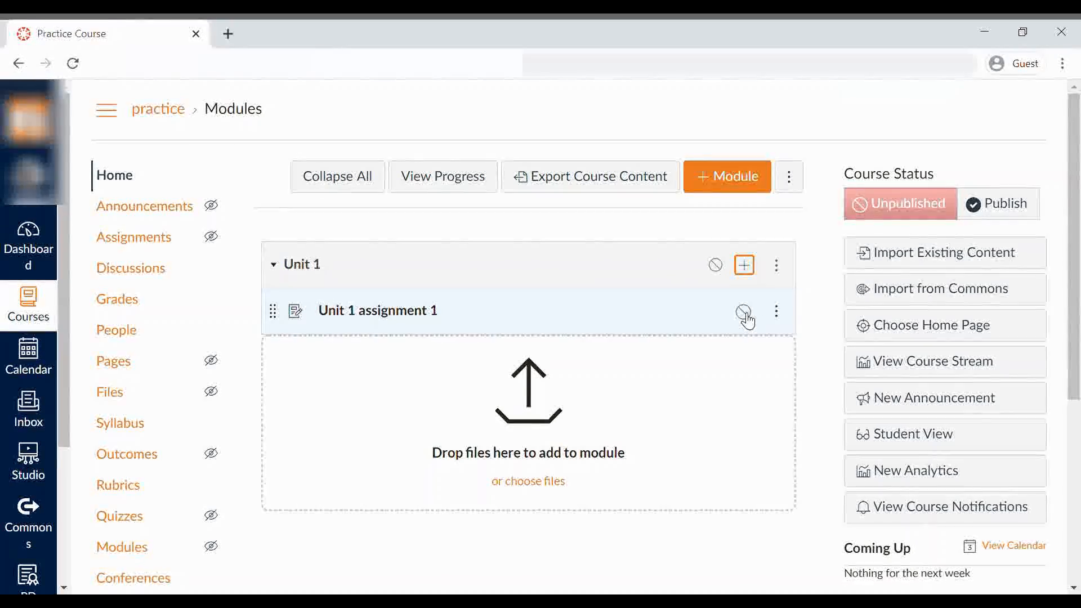
click(785, 313)
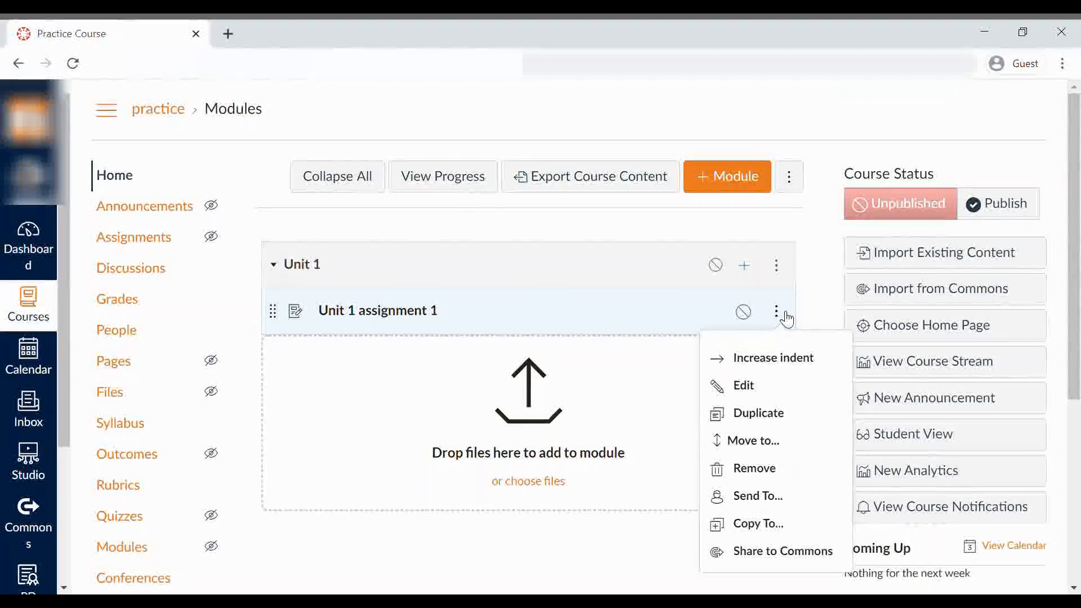
click(786, 359)
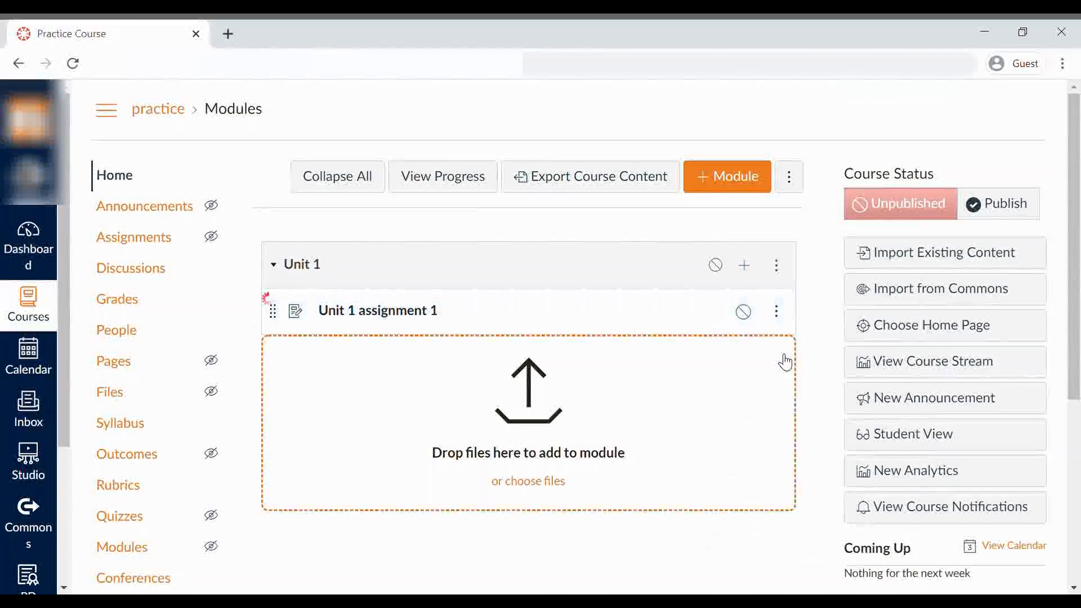
click(777, 311)
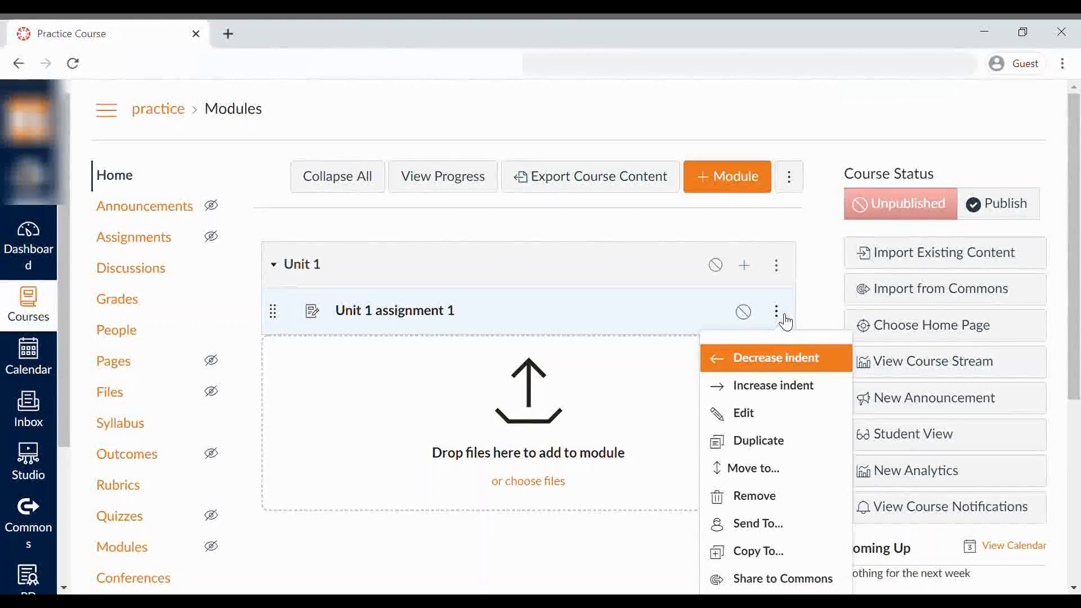
click(775, 388)
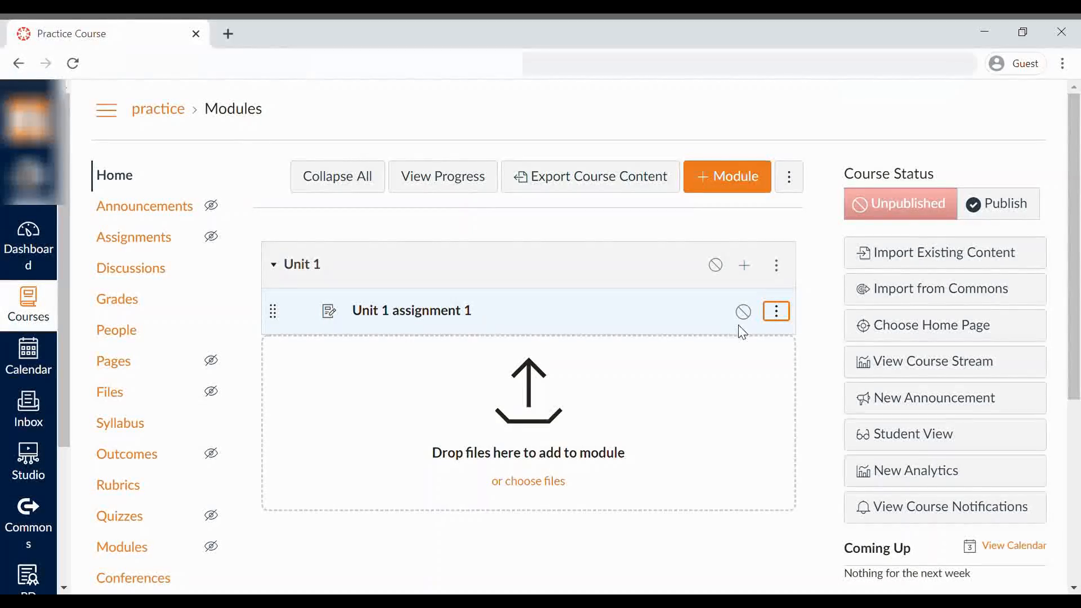
Decrease the indent of Unit 1 assignment 1 by two levels.
click(776, 311)
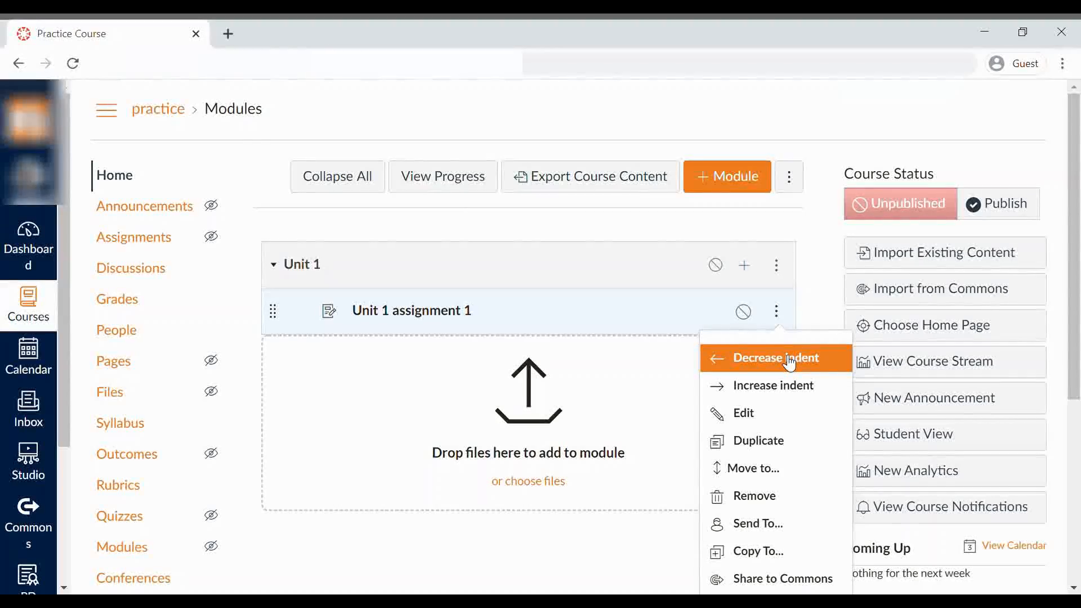
click(789, 362)
click(786, 316)
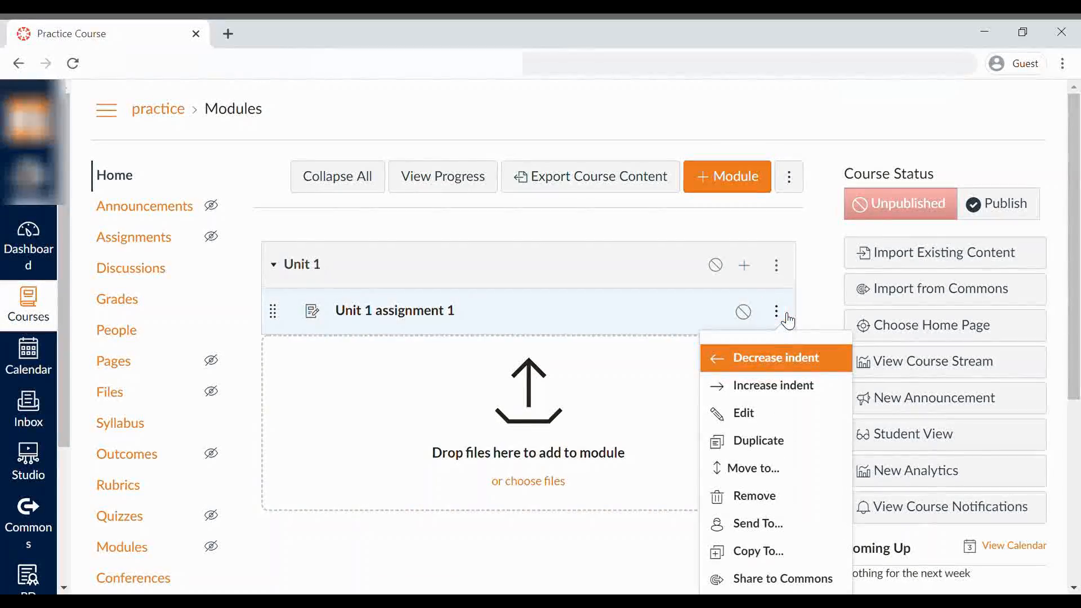
click(776, 360)
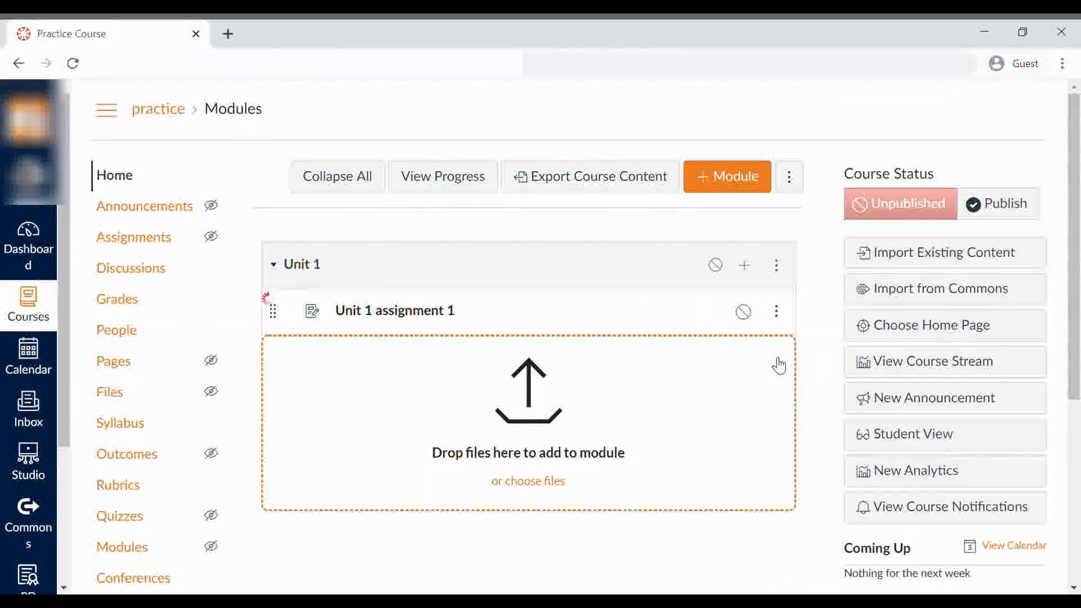
Review the title and indent details of the Unit 1 assignment 1 module item, and update it with the same values.
click(782, 313)
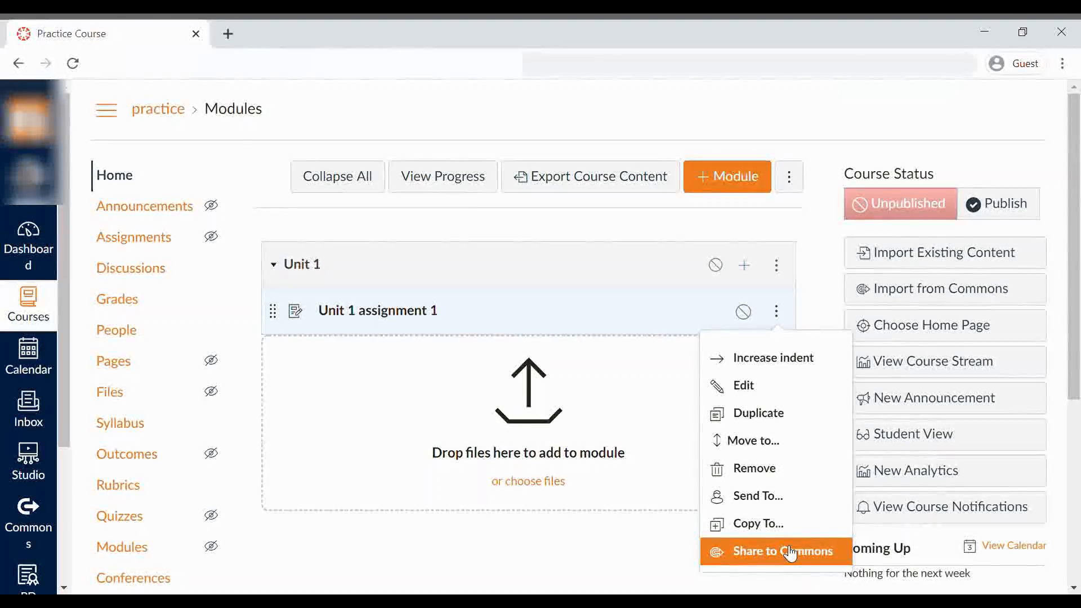
click(737, 388)
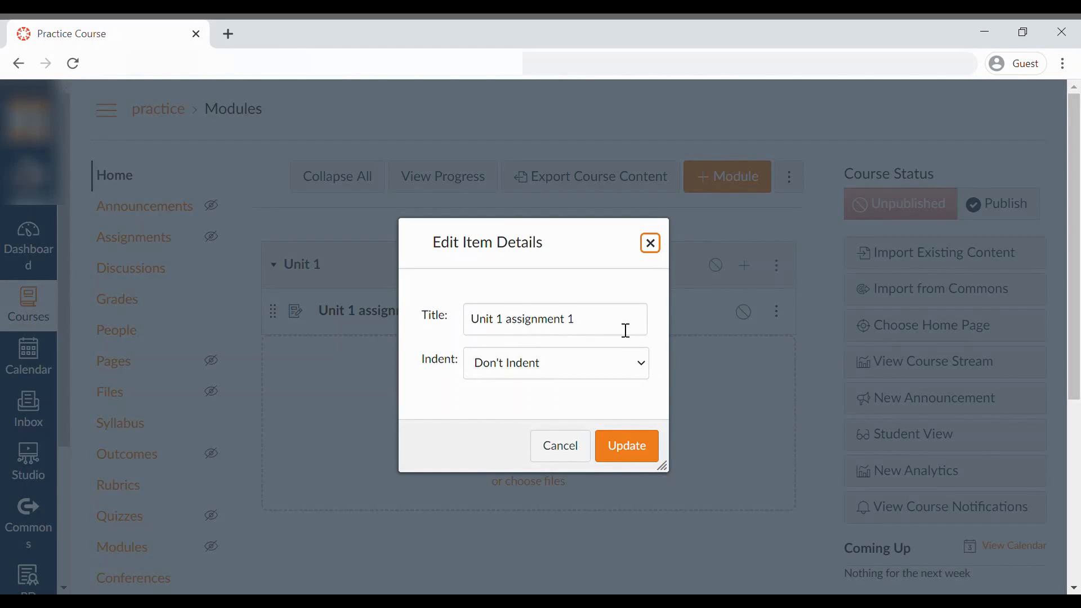
click(637, 446)
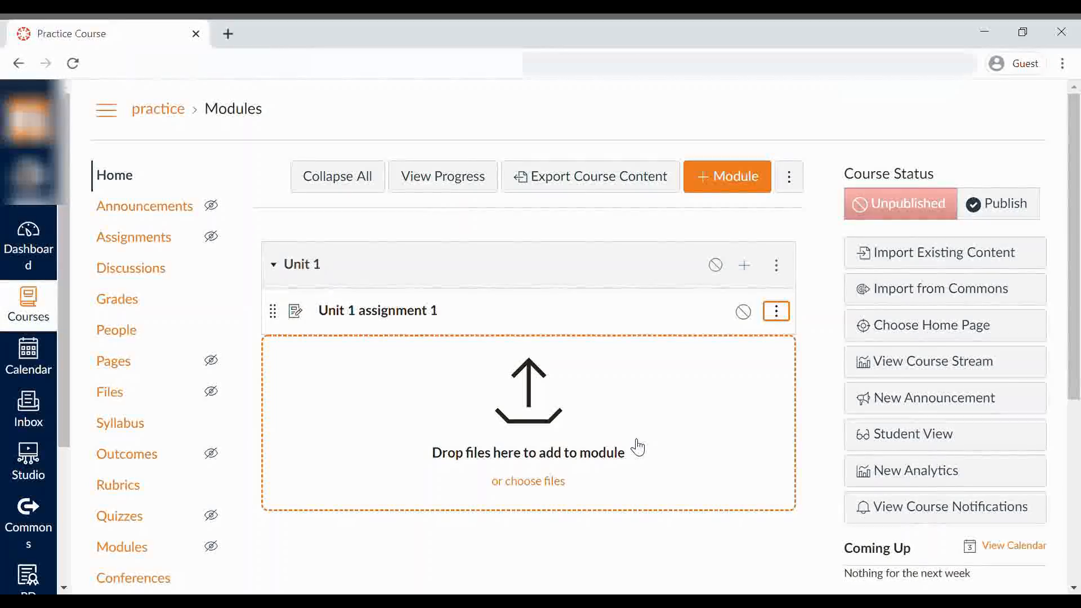
Open Unit 1 assignment 1 for editing and set its points to 10, keeping the Assignments group.
click(418, 310)
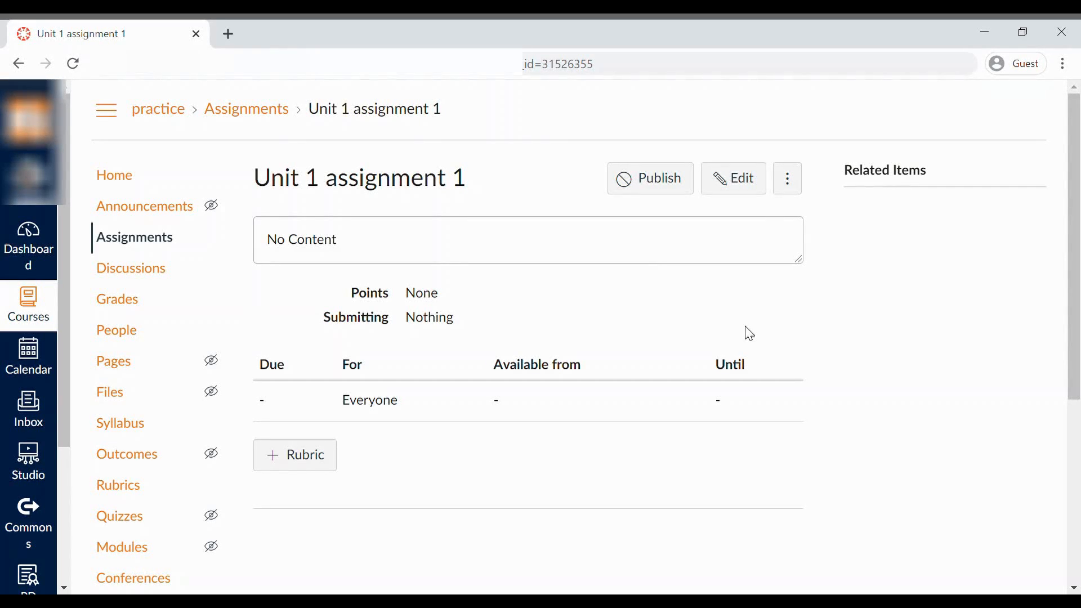
click(752, 191)
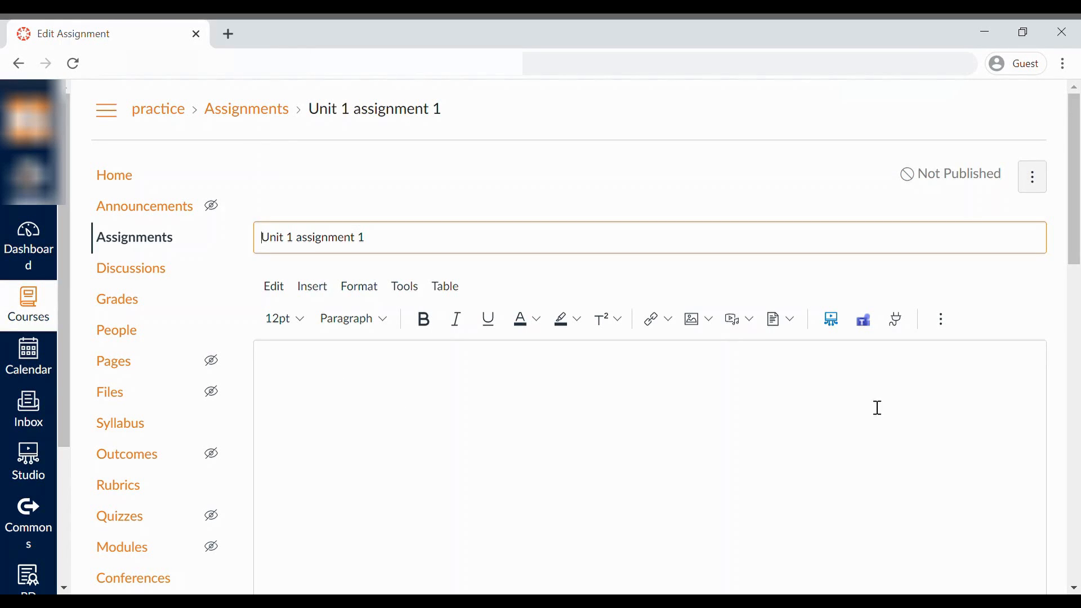
scroll(331, 407, down, 2)
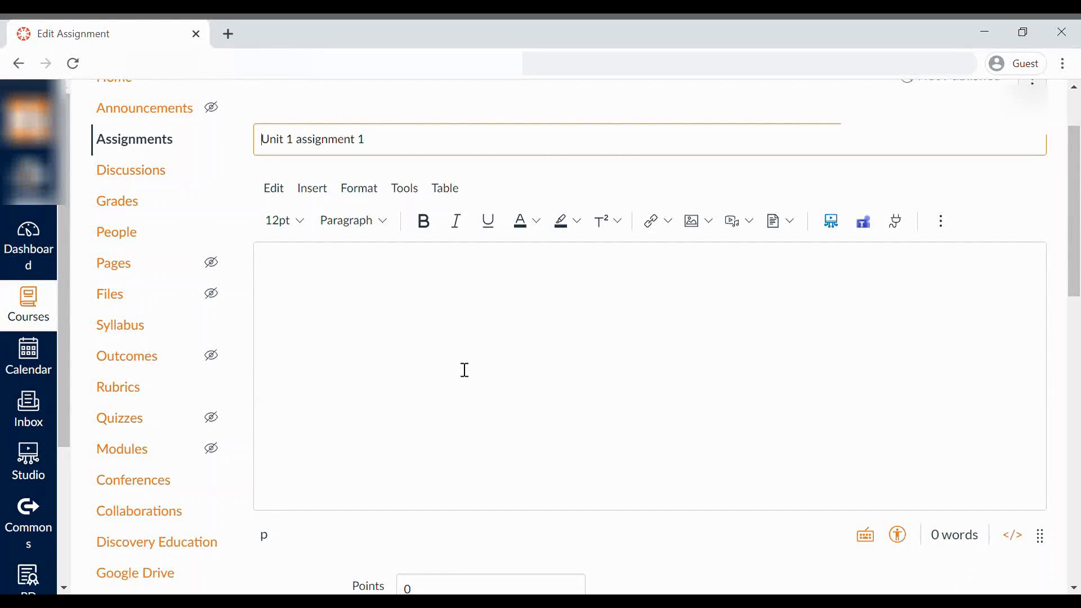
scroll(464, 370, down, 2)
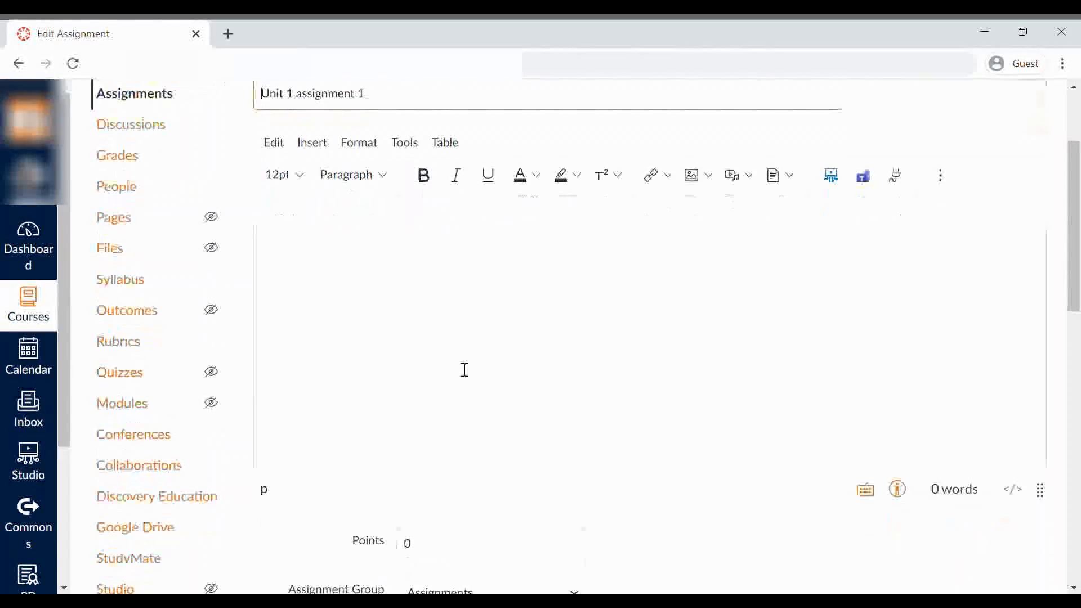
scroll(465, 369, down, 2)
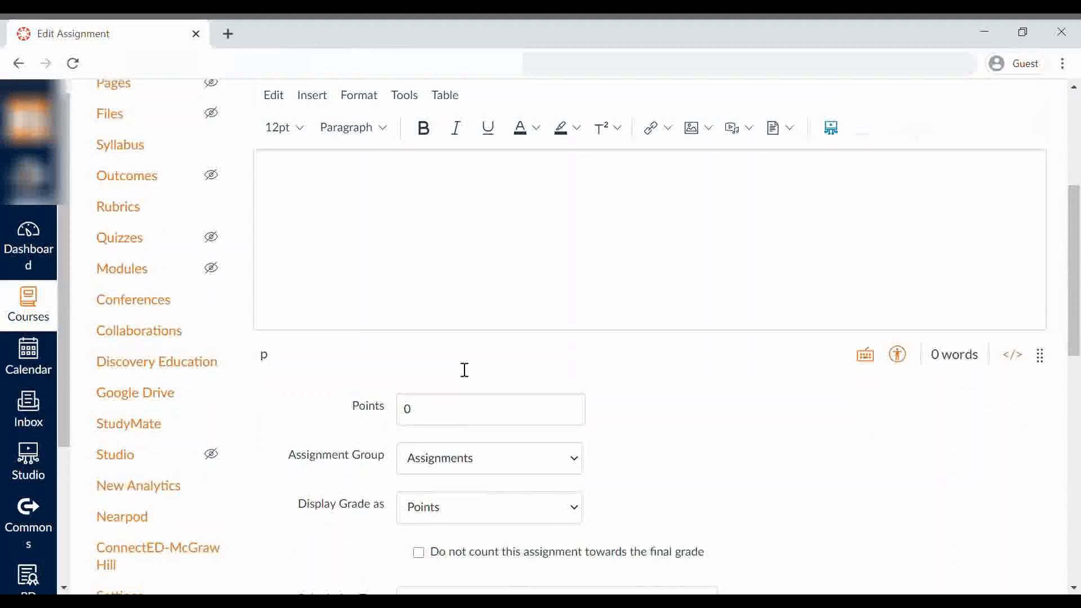
click(411, 395)
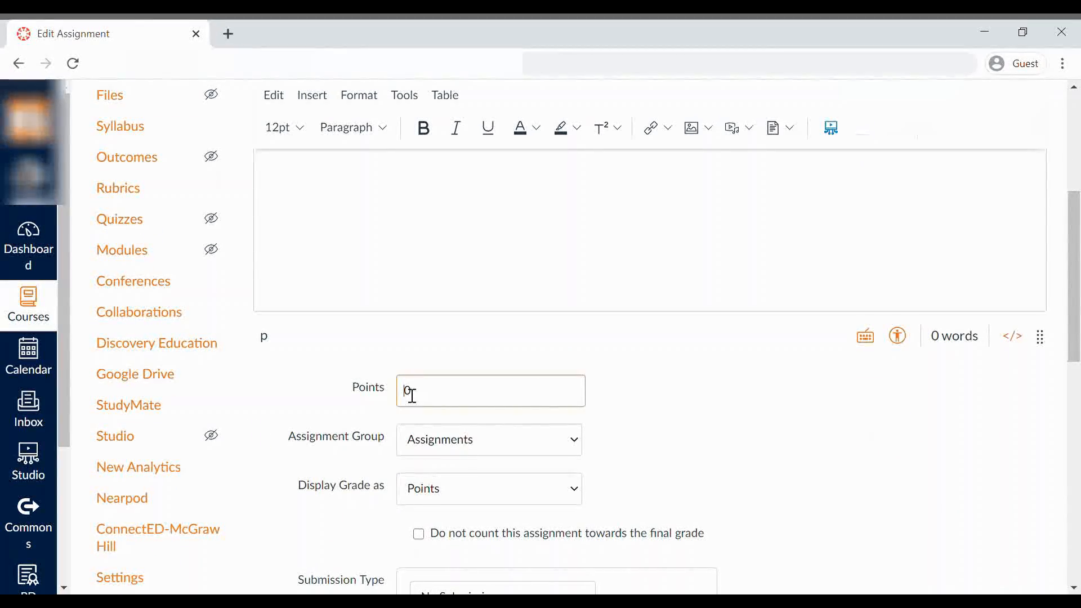
text(1)
click(473, 401)
text(0)
key(BackSpace)
click(444, 442)
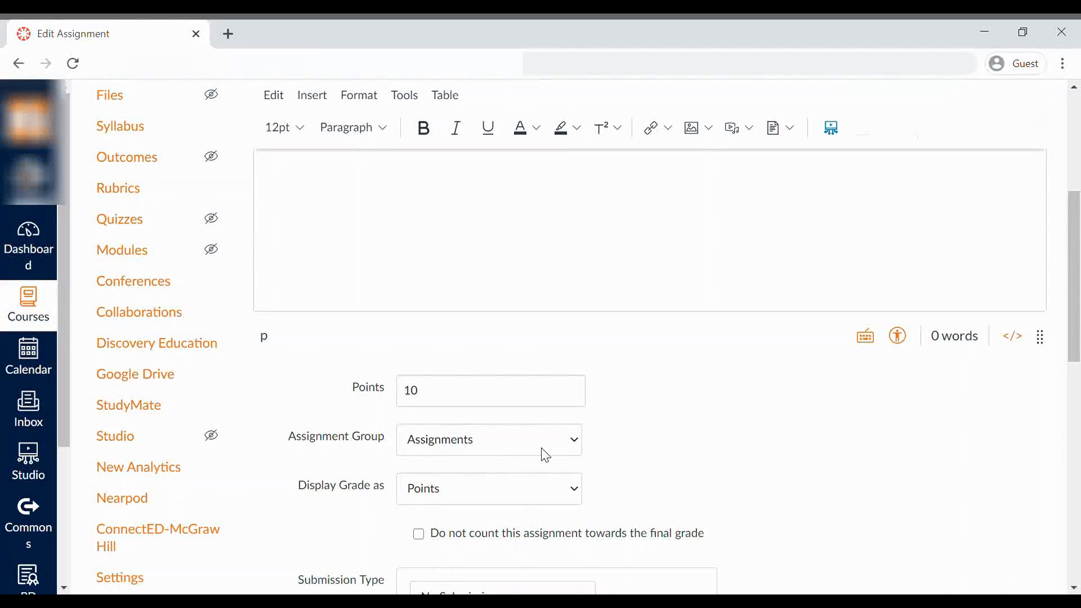
Set the assignment's submission type to Online and allow Text Entry as the online entry option.
scroll(544, 453, down, 1)
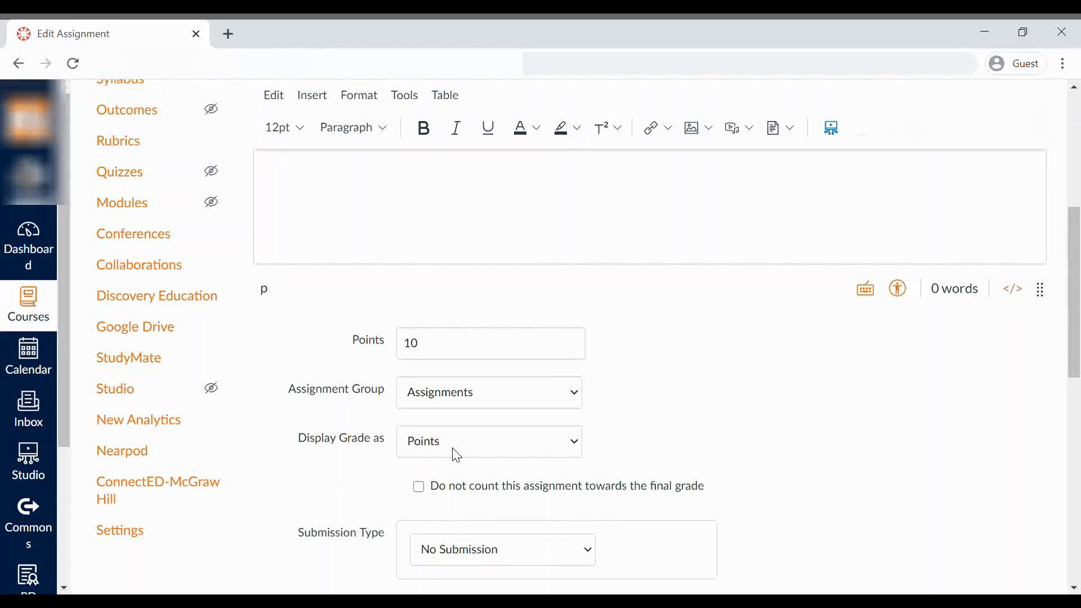
scroll(456, 454, down, 1)
scroll(456, 454, down, 1)
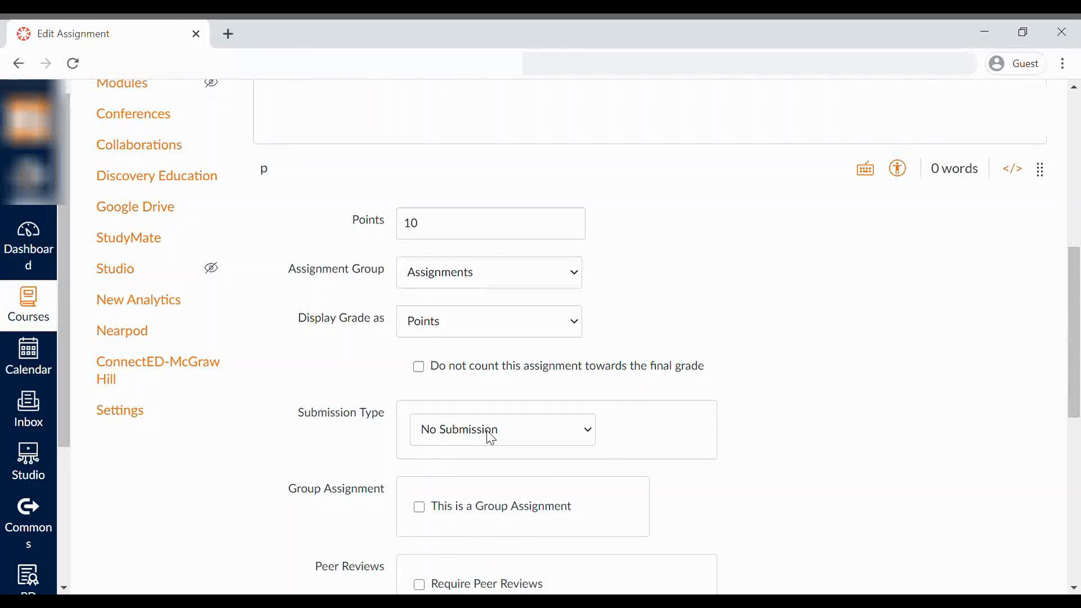
click(495, 492)
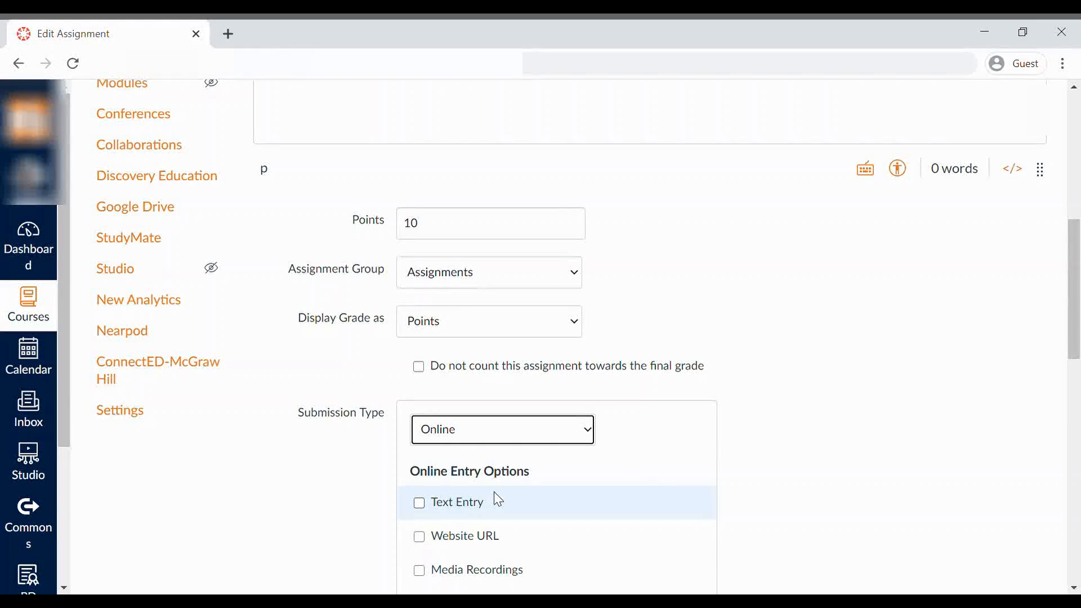
scroll(497, 499, down, 1)
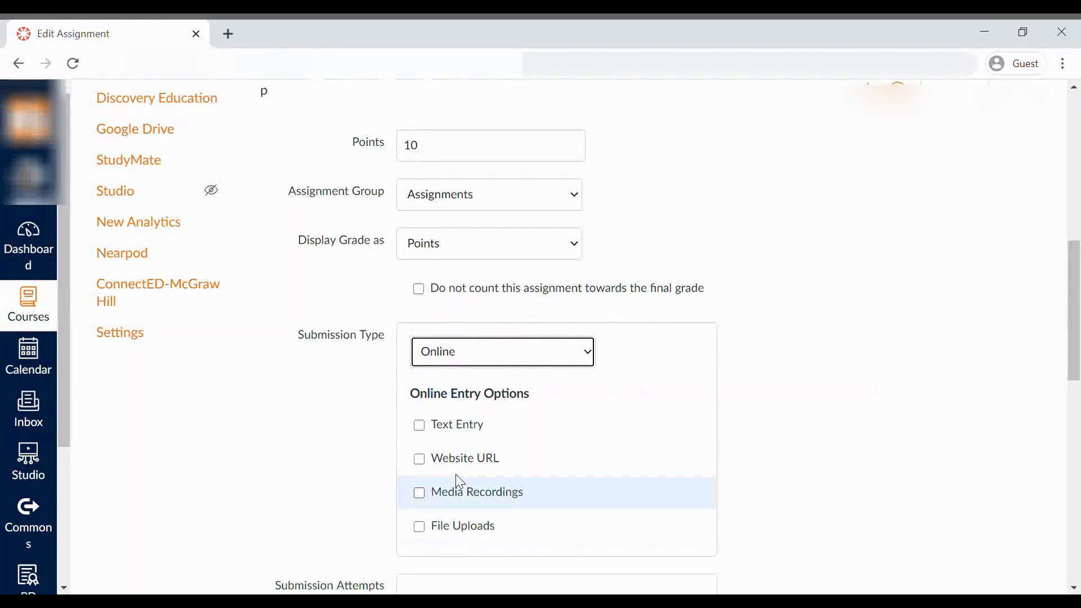
click(452, 423)
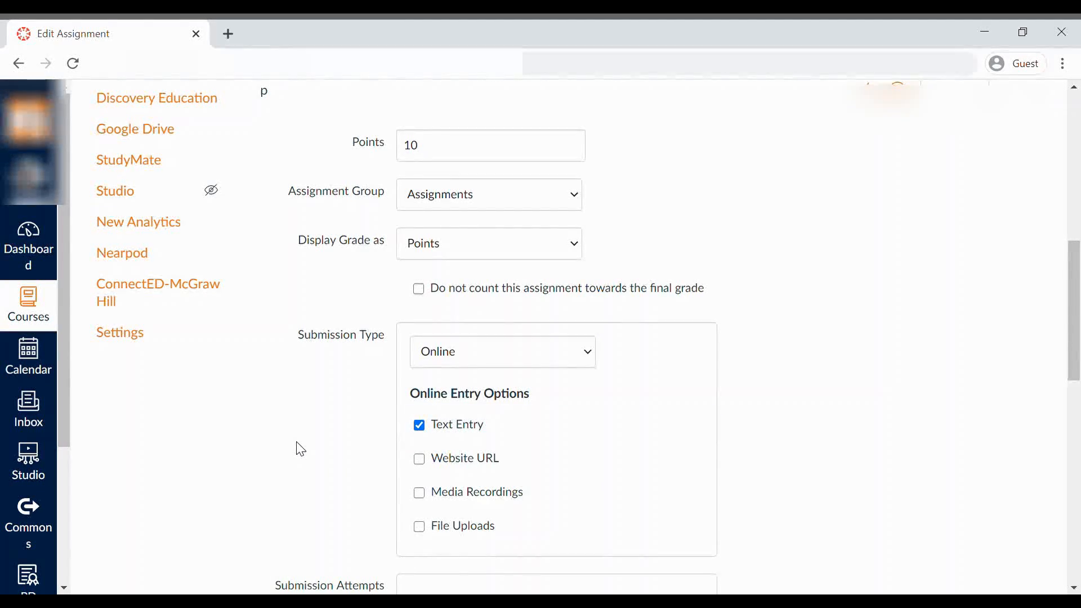
Review the assignment's submission attempts, group assignment, peer review, Skyward sync, assign-to and due date settings.
scroll(297, 445, down, 2)
scroll(298, 448, down, 2)
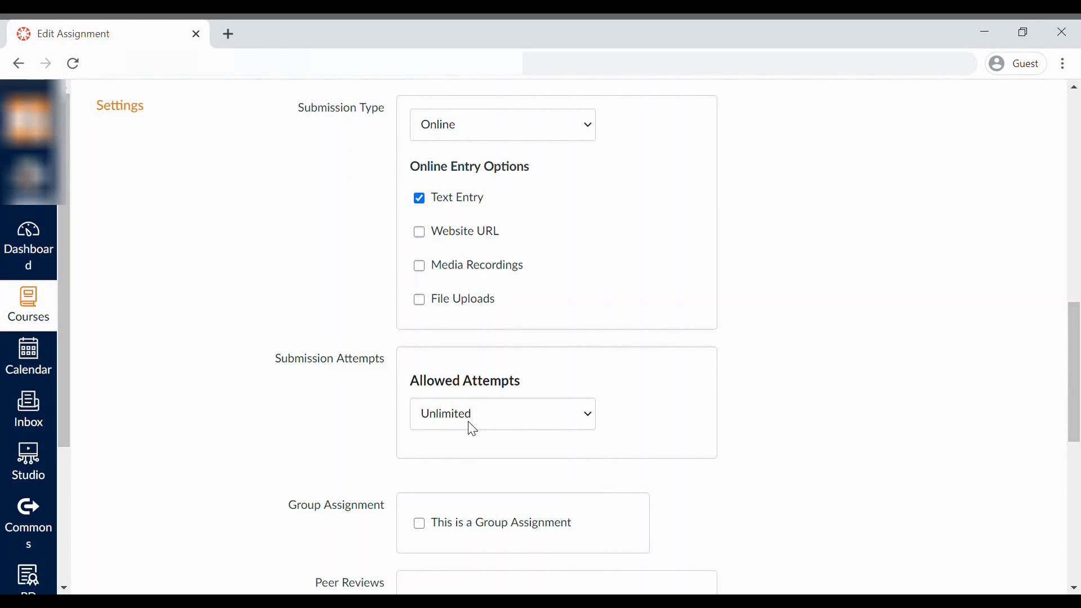
scroll(461, 450, down, 1)
scroll(465, 454, down, 1)
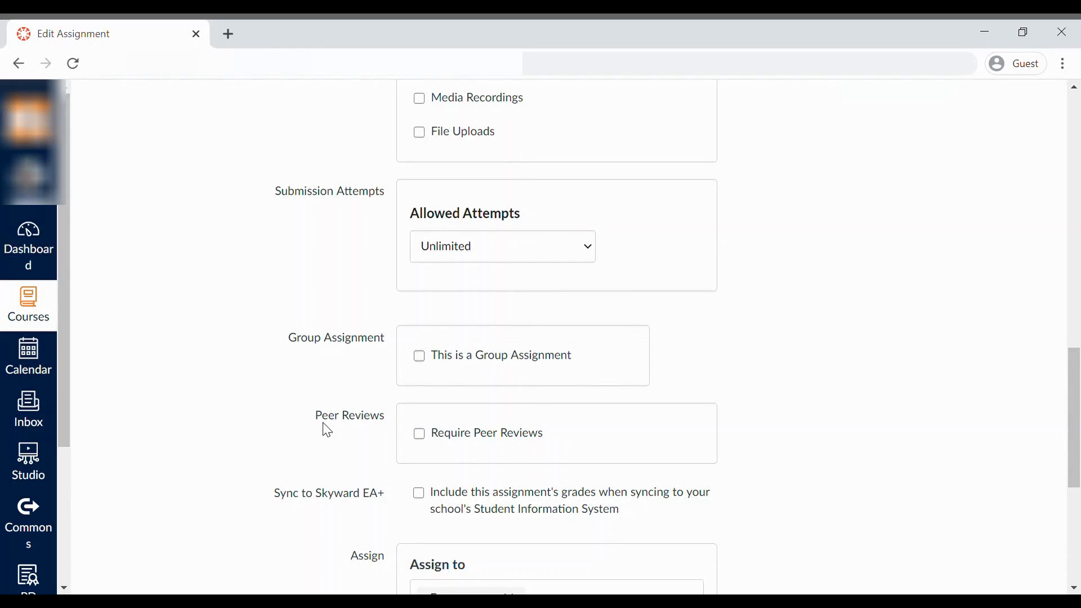
scroll(557, 455, down, 2)
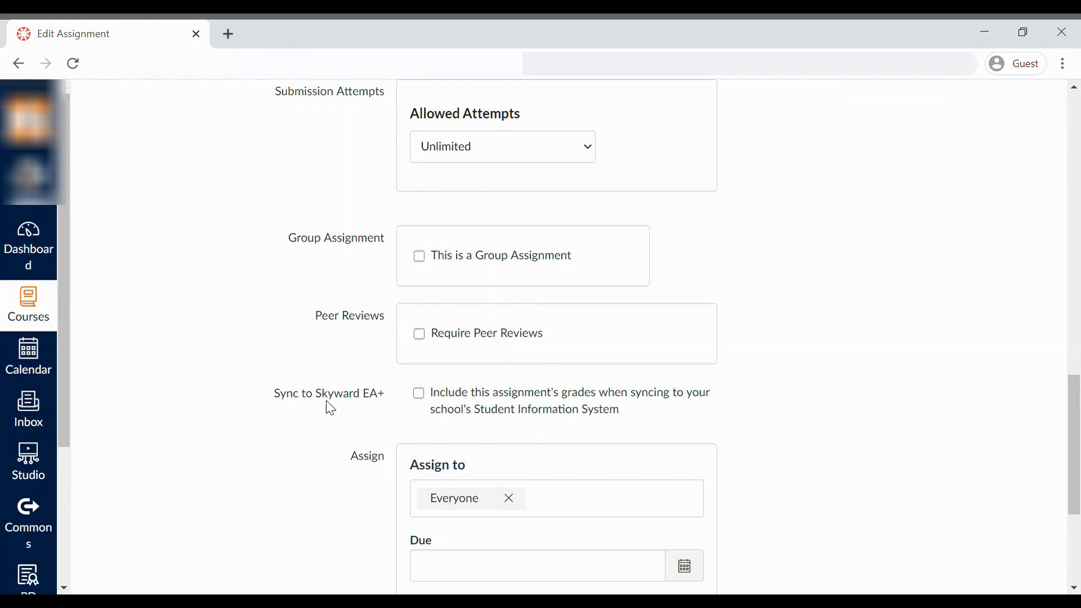
scroll(578, 379, down, 1)
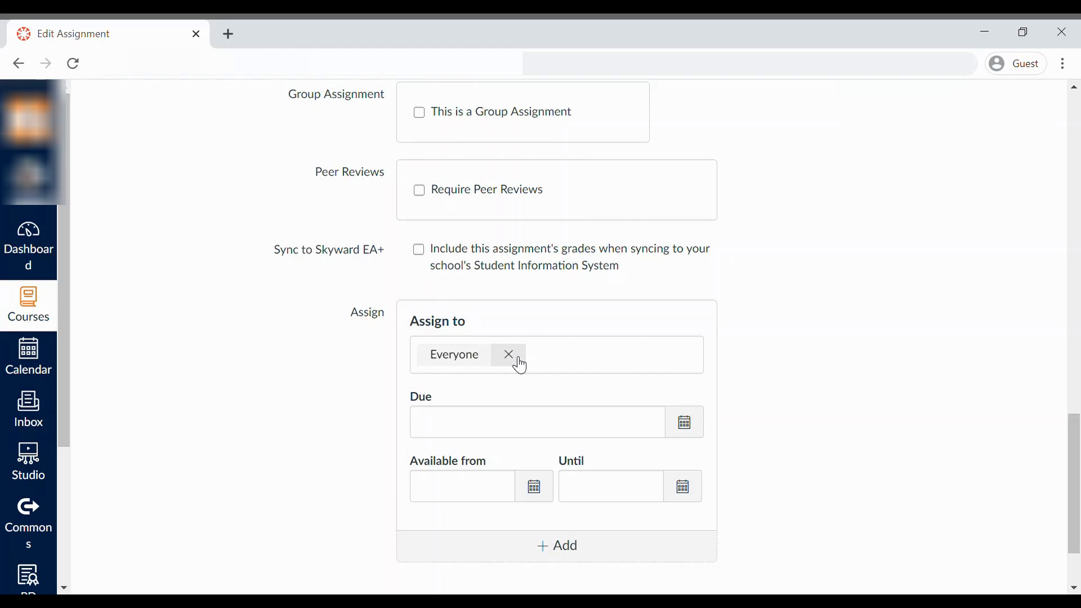
click(550, 437)
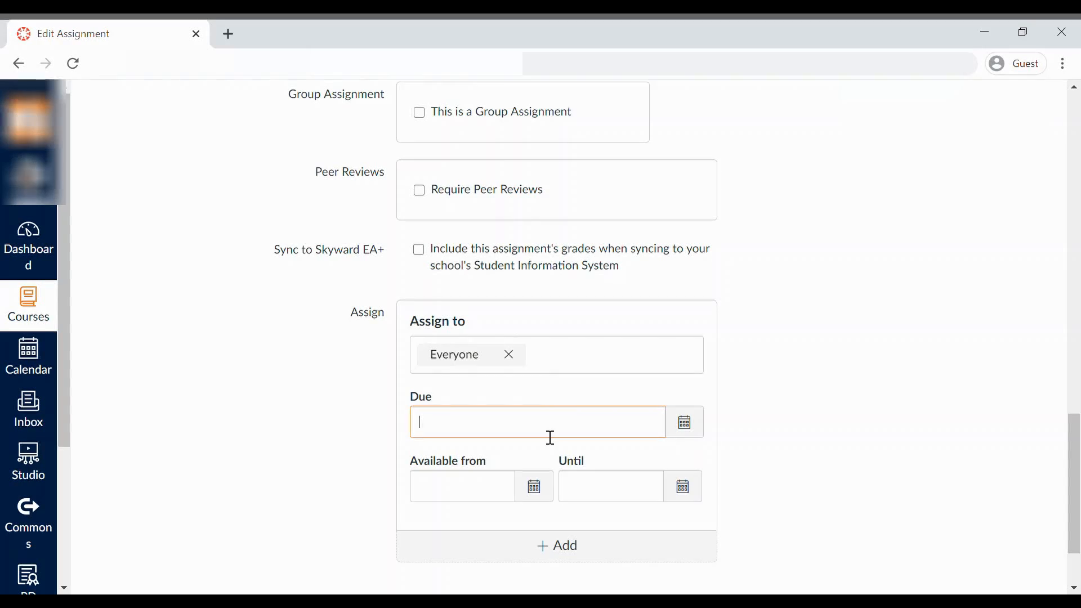
scroll(635, 404, down, 2)
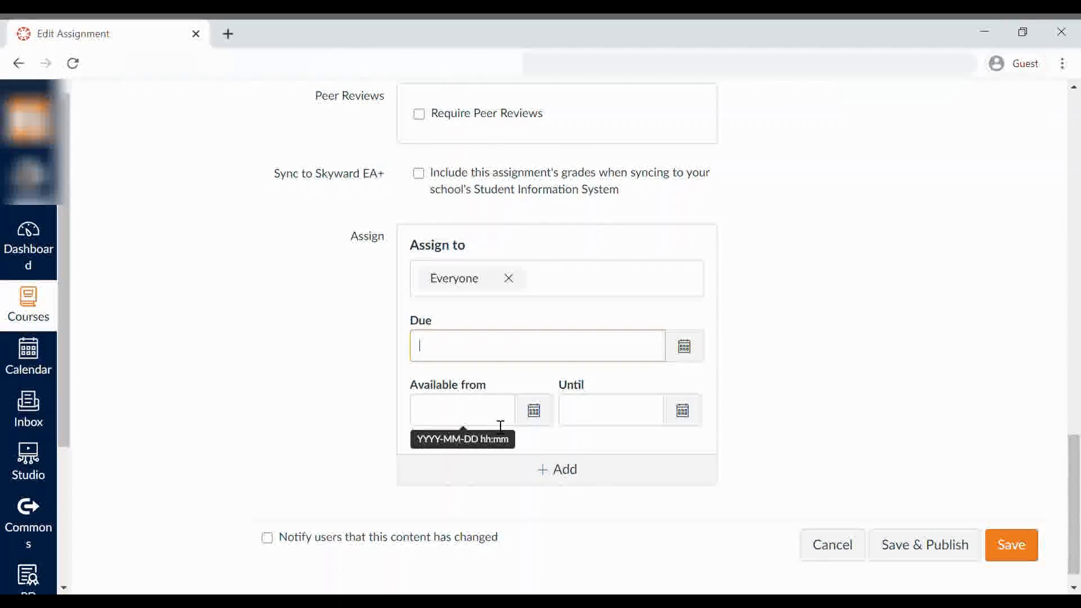
Make the assignment available from Sep 21, 2020 at 7:15am and save it without publishing.
click(539, 420)
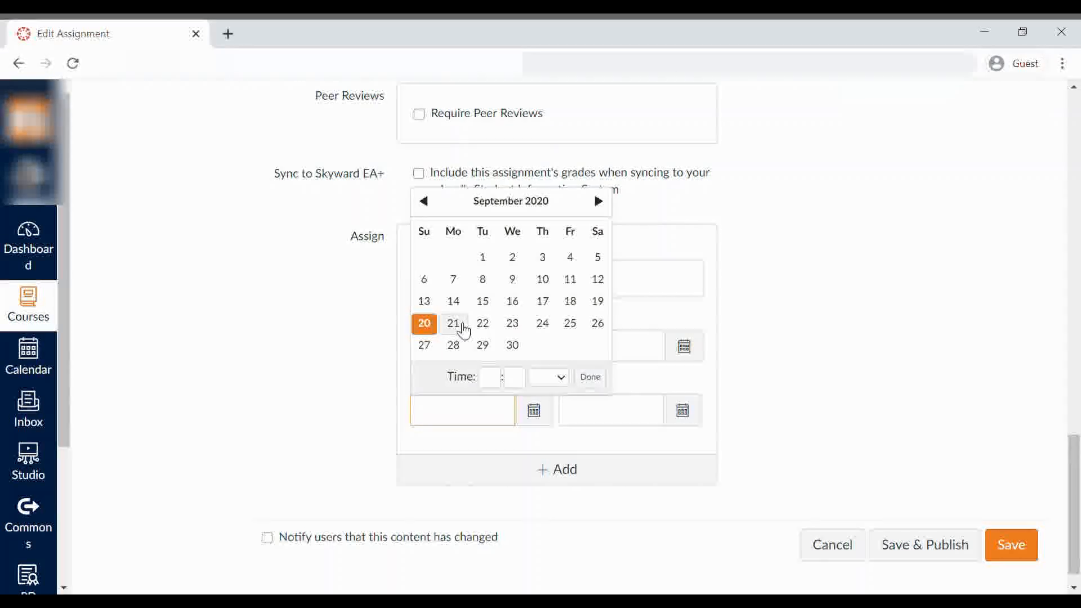
click(454, 323)
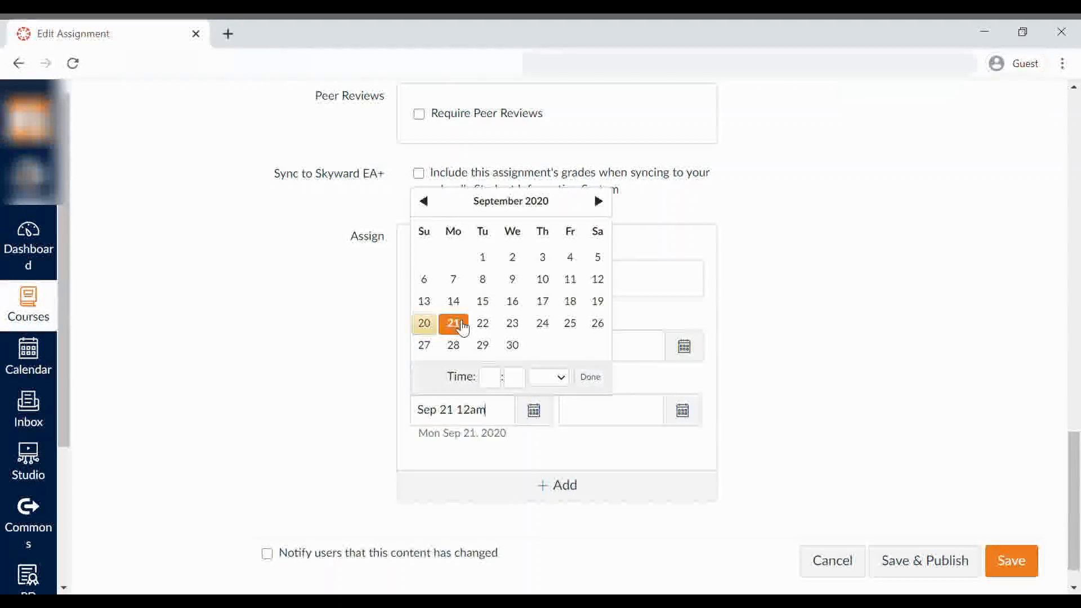
click(476, 415)
key(BackSpace)
key(BackSpace)
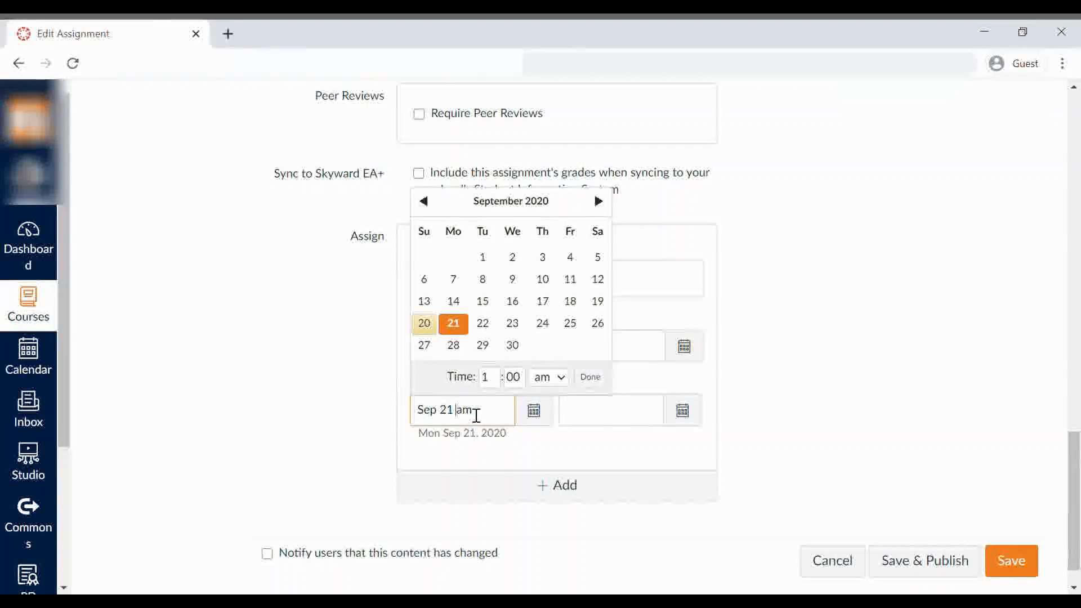
text(7:15)
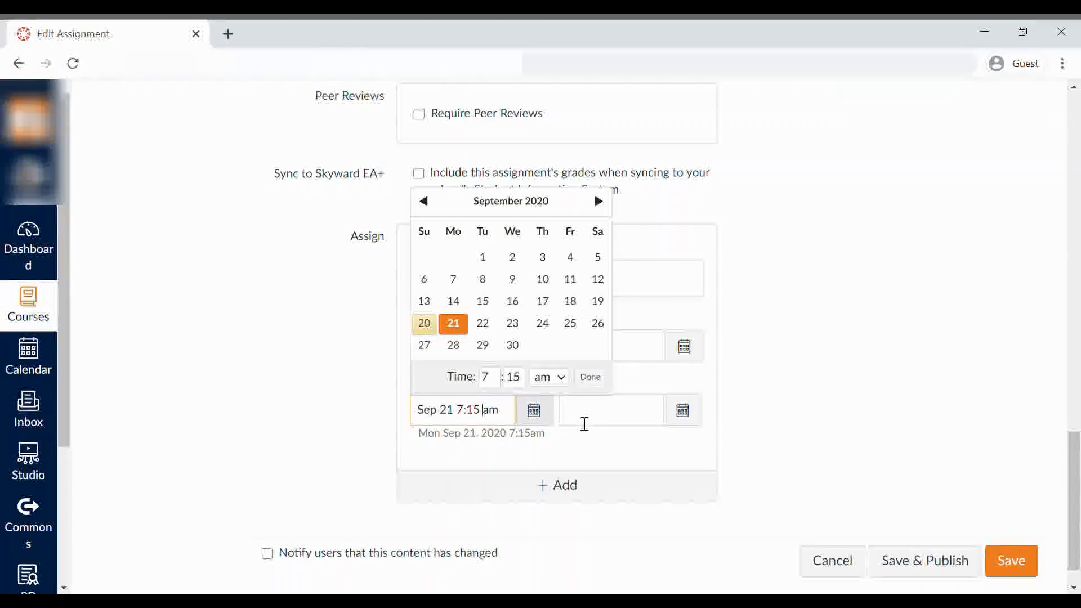
key(BackSpace)
click(627, 458)
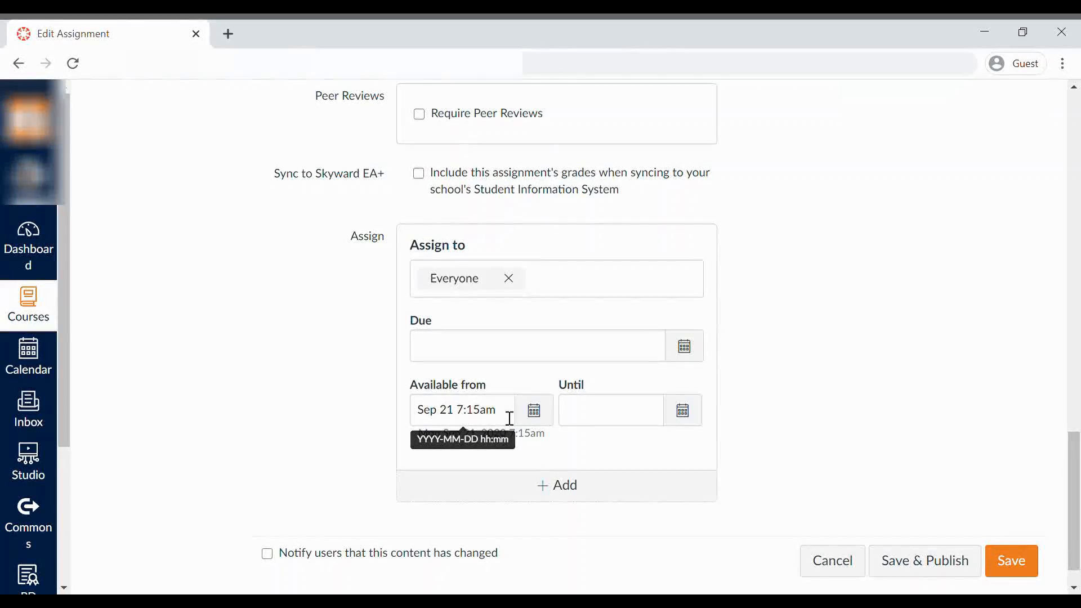
click(1030, 563)
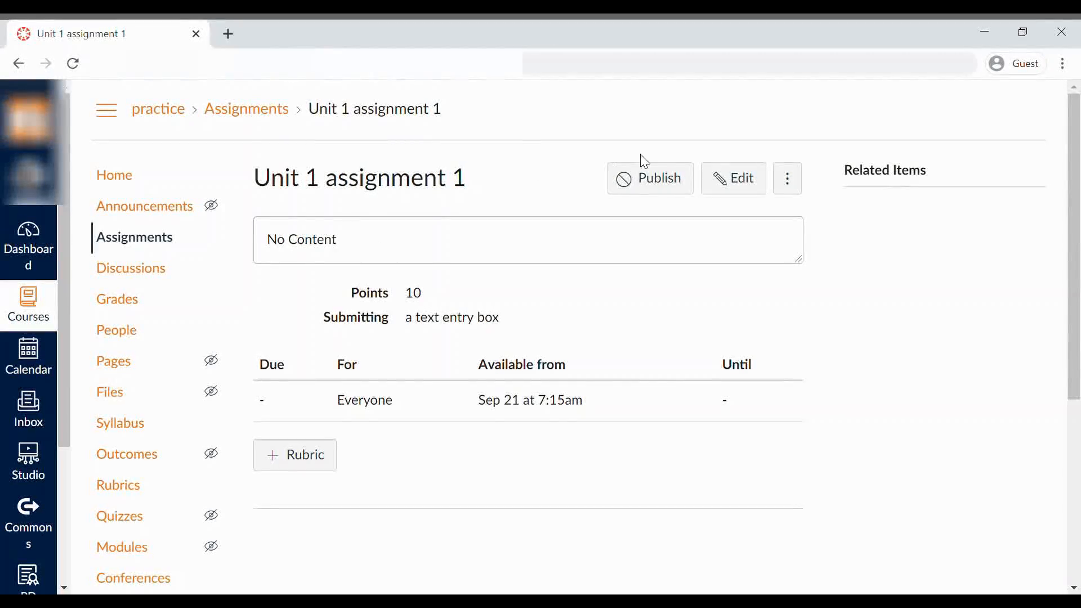
Add the instructions "Write a 2 paragraph response to the following prompt:" to Unit 1 assignment 1 and save it.
click(745, 185)
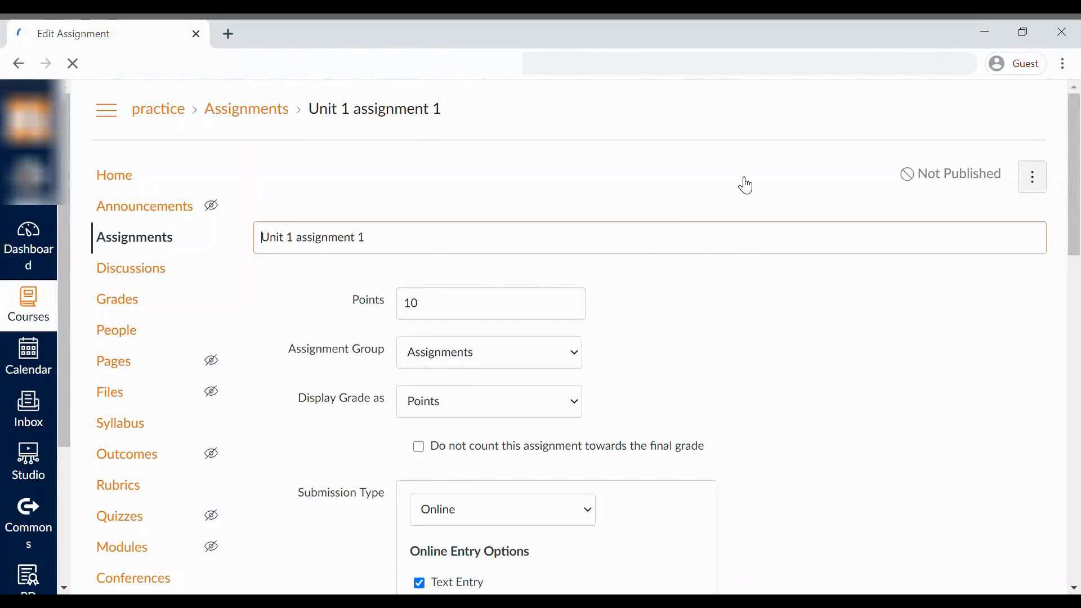
click(332, 385)
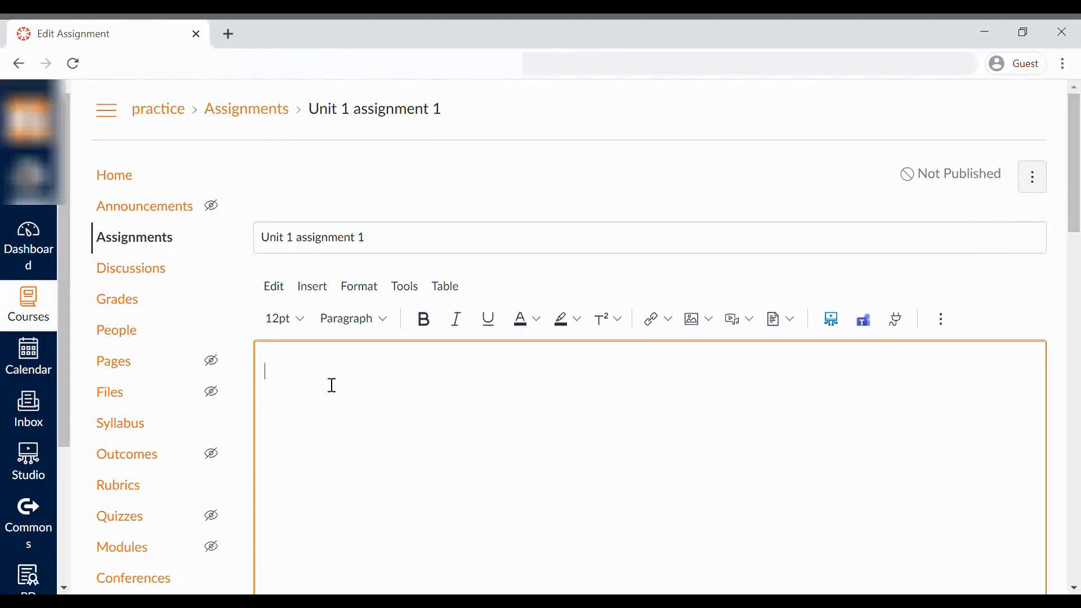
text(Write a 2 paragraph response to the fol)
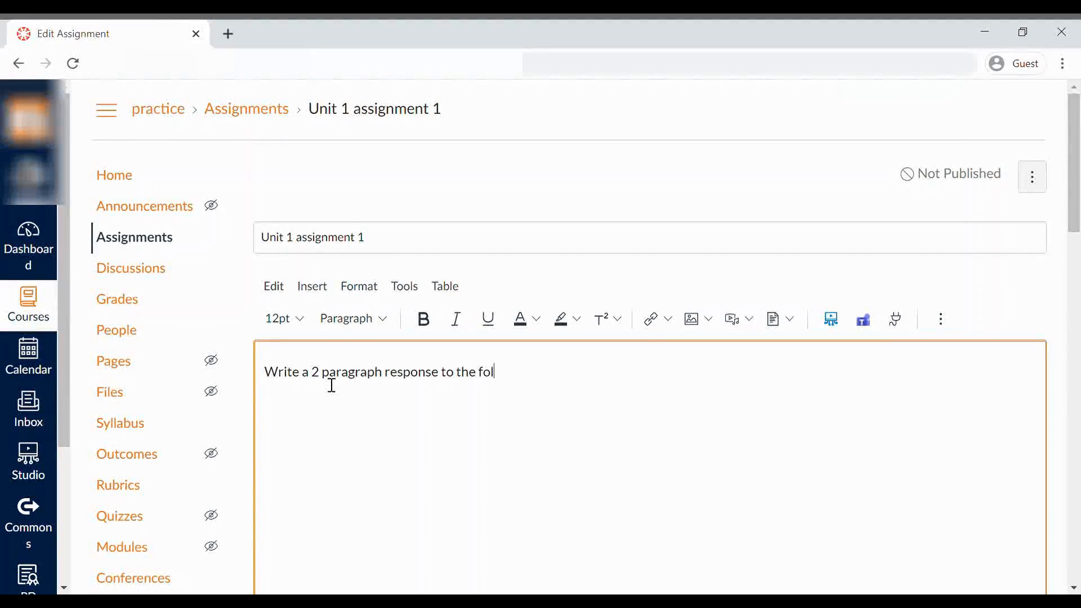
text(lowing prompt:)
scroll(564, 468, down, 20)
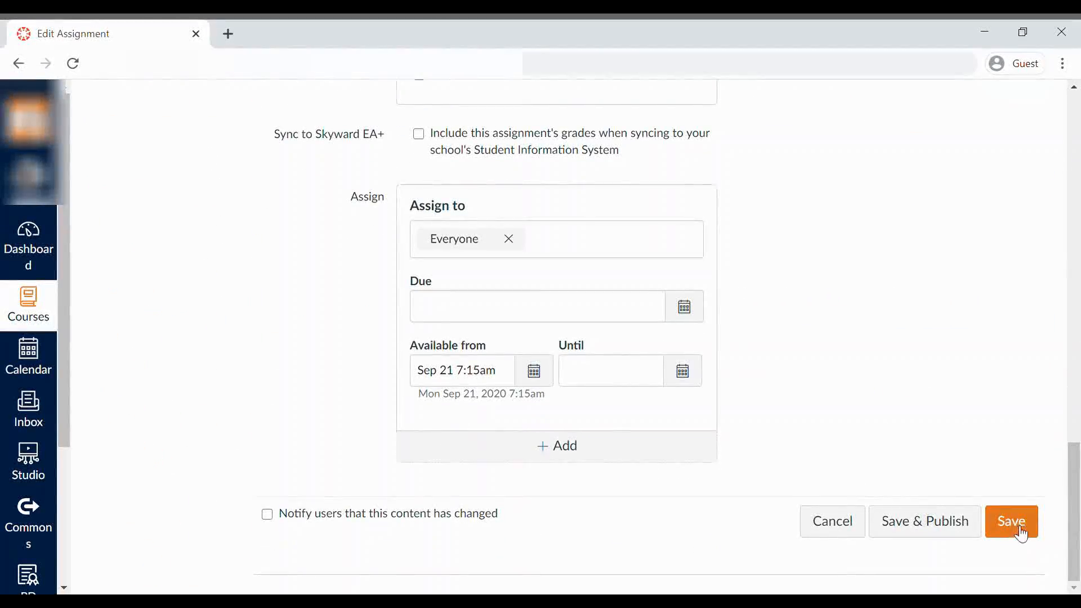
click(1012, 521)
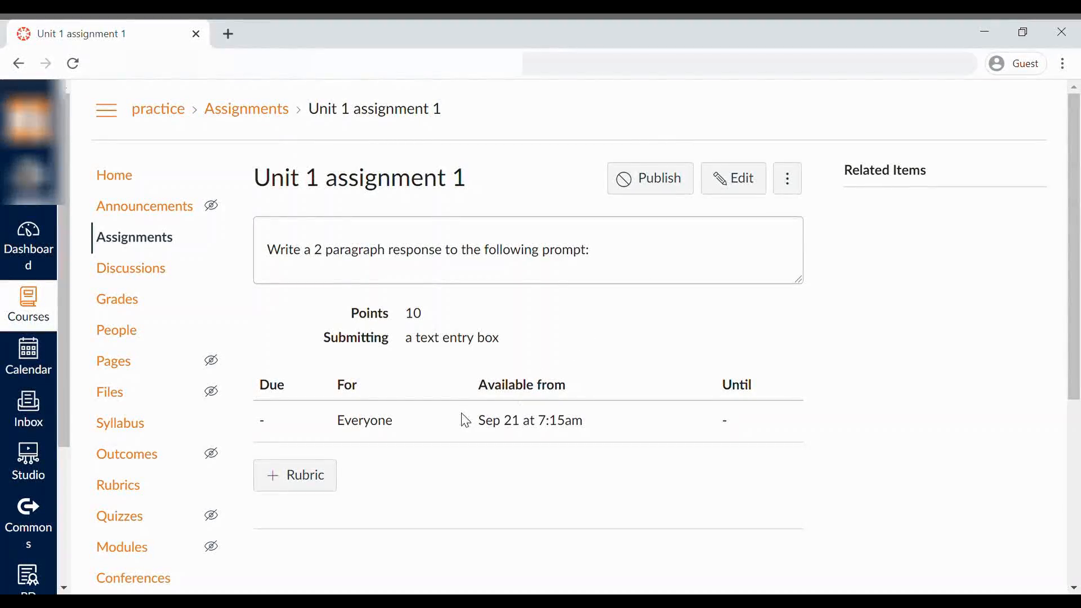
Check the availability date of the saved assignment and return to the practice course's home page.
drag(478, 421, 587, 438)
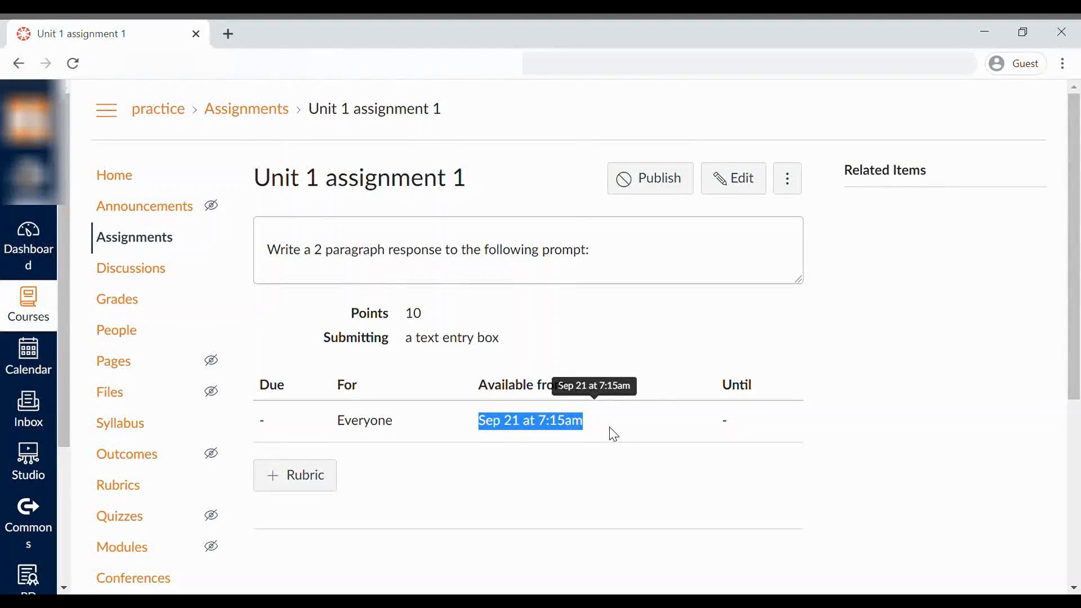
click(135, 182)
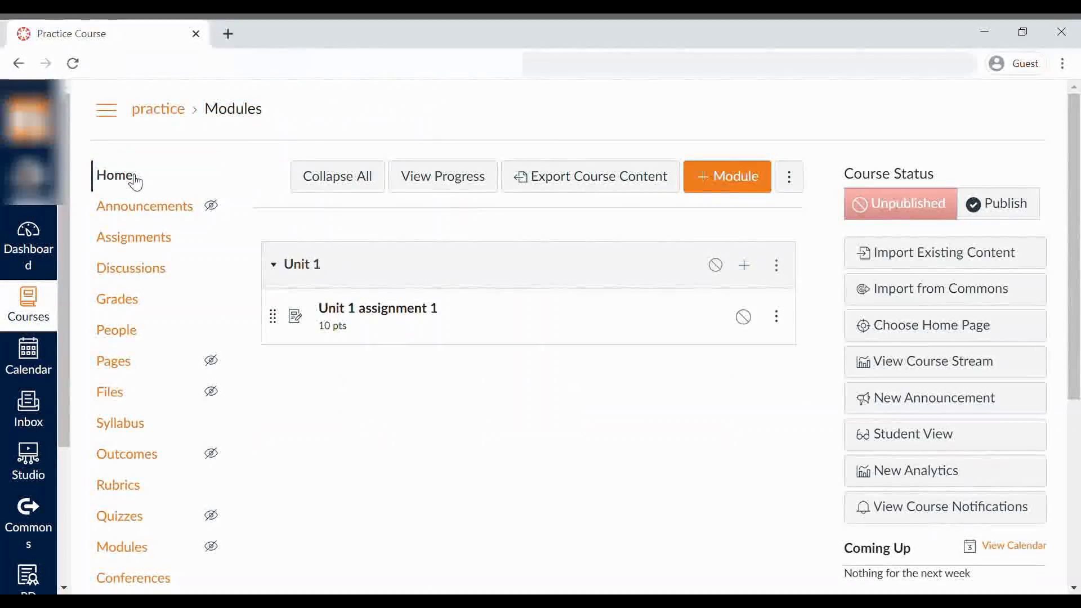